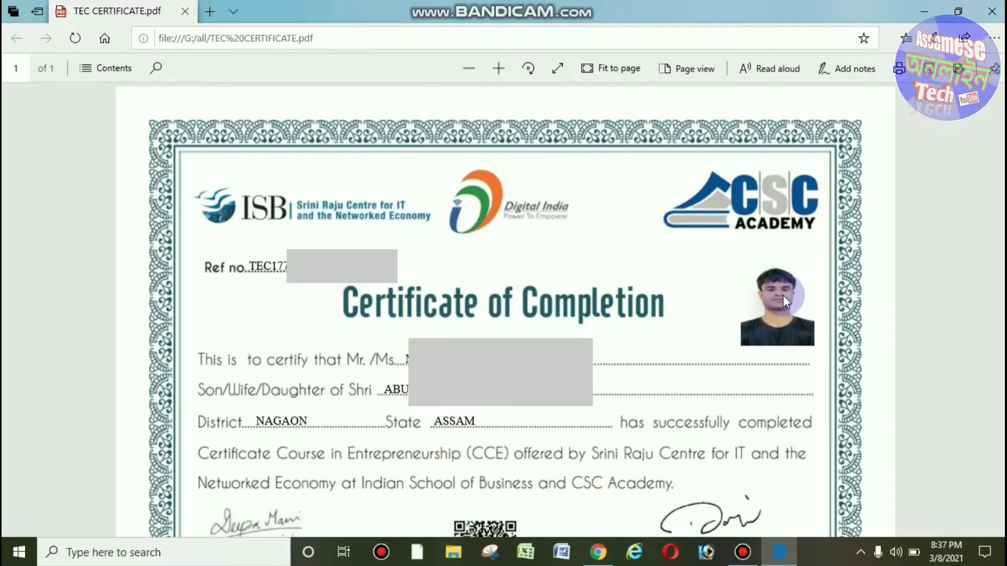
left_click(598, 552)
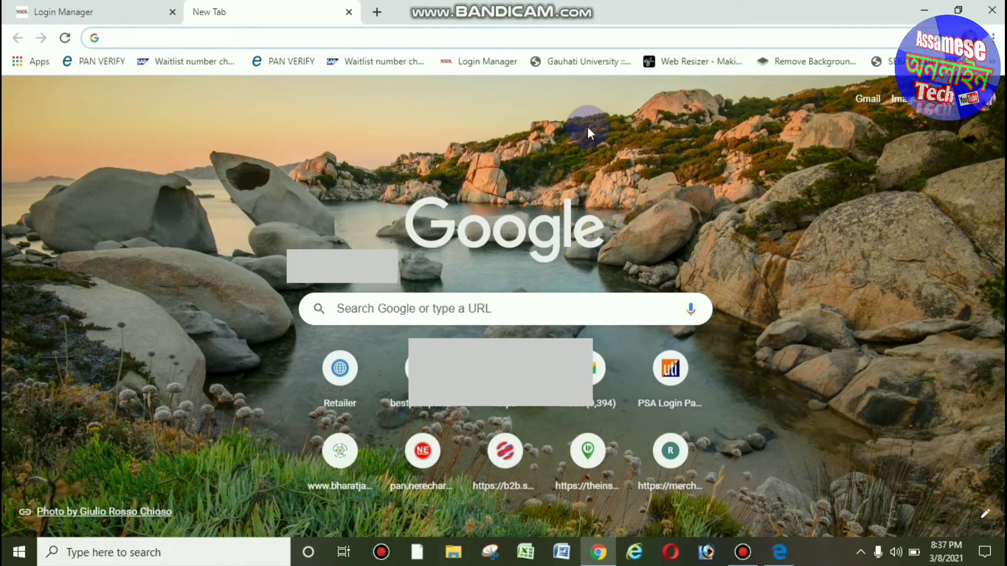
type("tec")
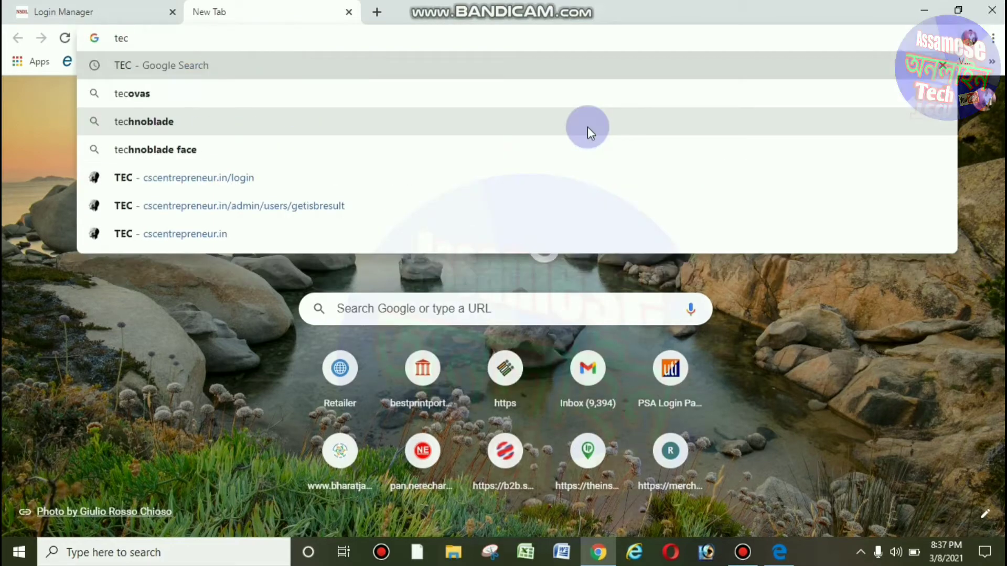
key("Return")
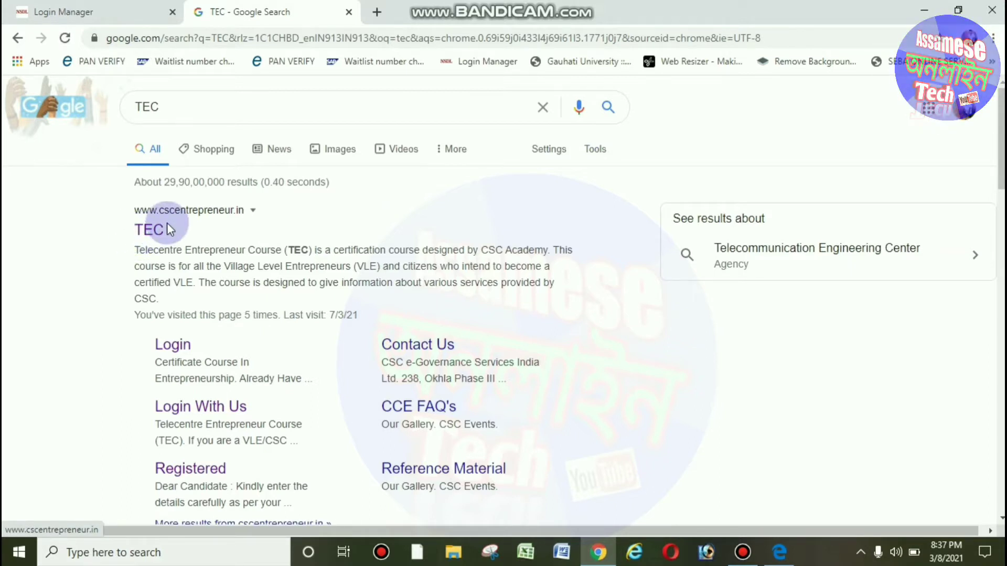
left_click(145, 231)
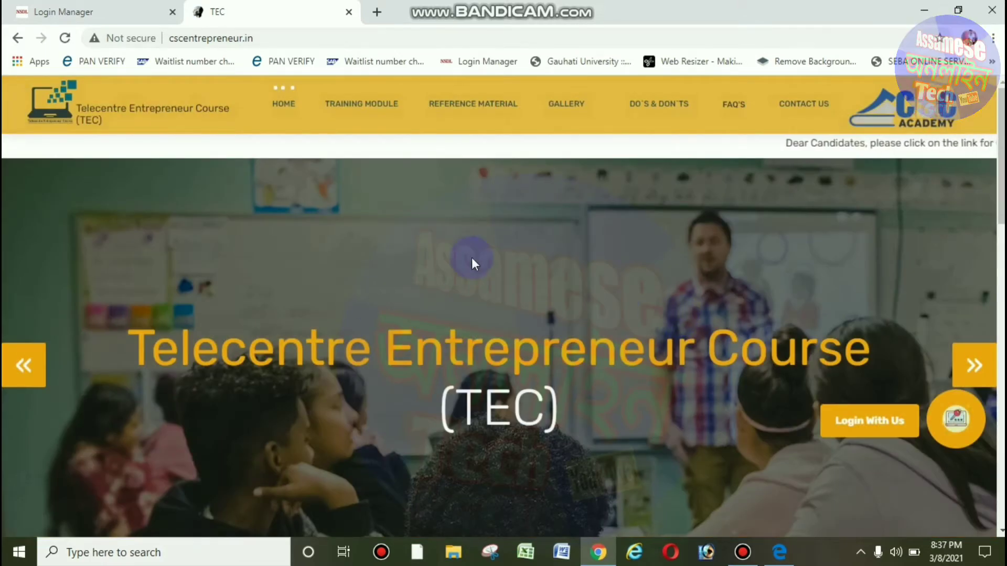
Go to the portal's login options and open the CCE registration form for public users.
scroll(472, 262, "down", 3)
scroll(606, 243, "up", 3)
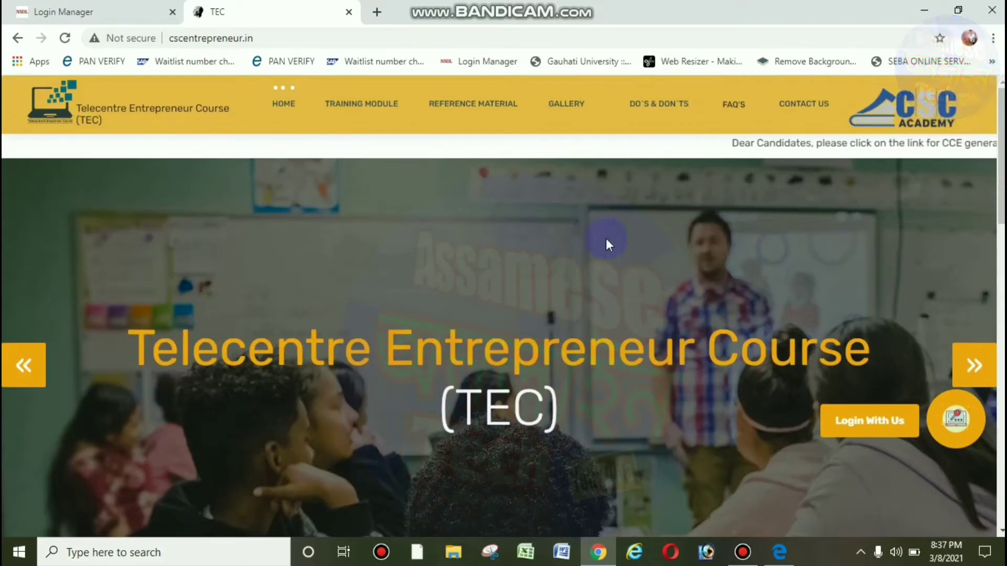
left_click(872, 429)
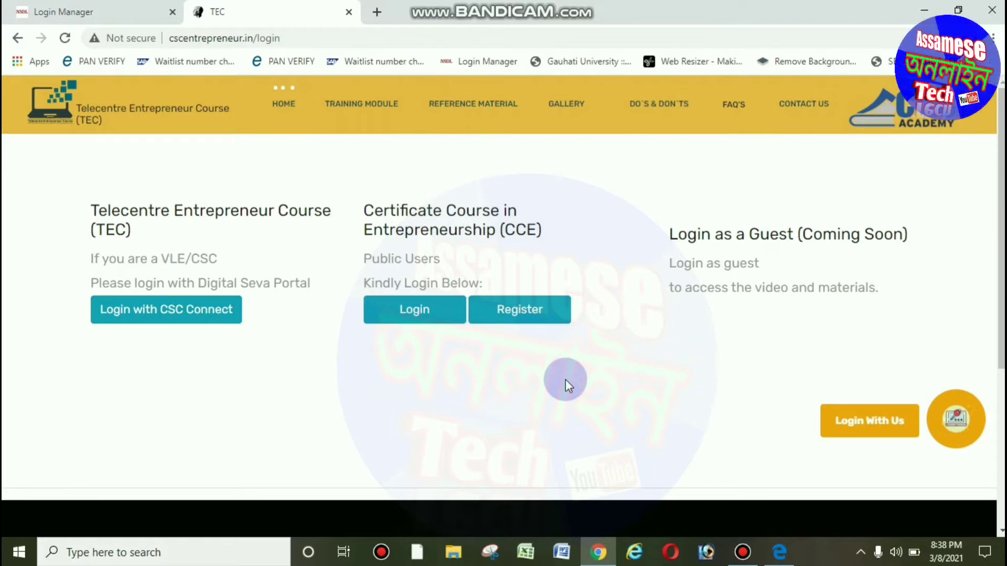
left_click(426, 319)
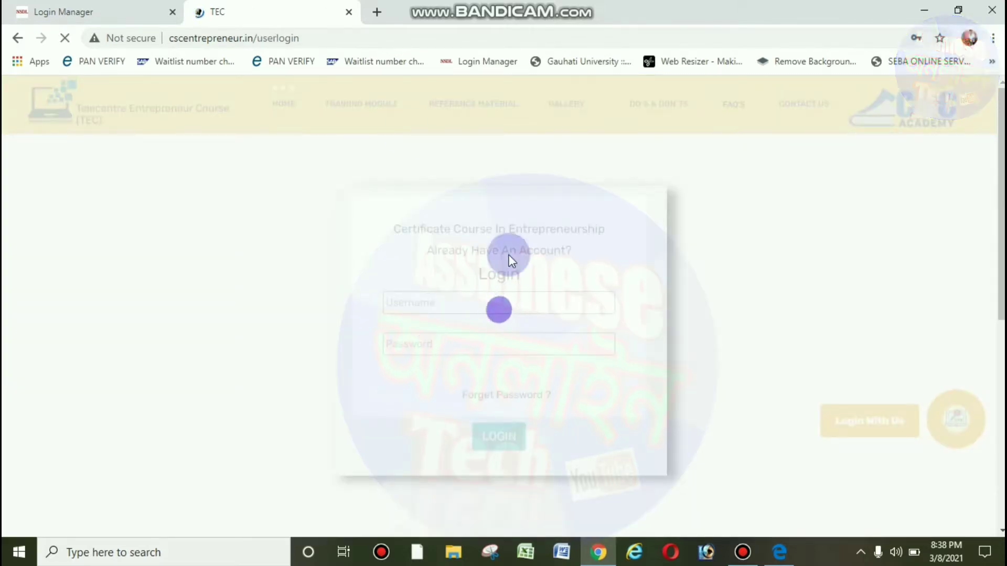
left_click(17, 38)
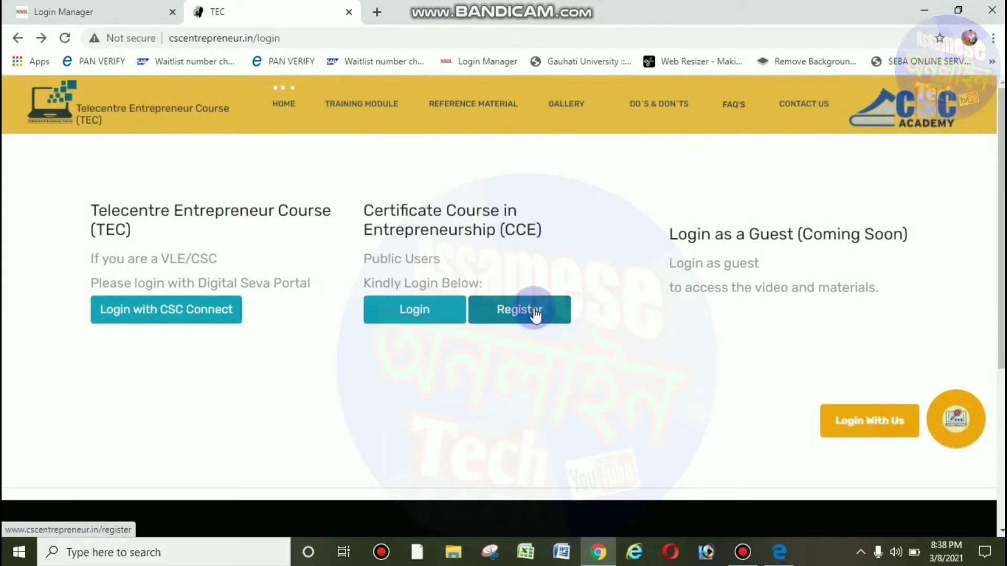
left_click(535, 314)
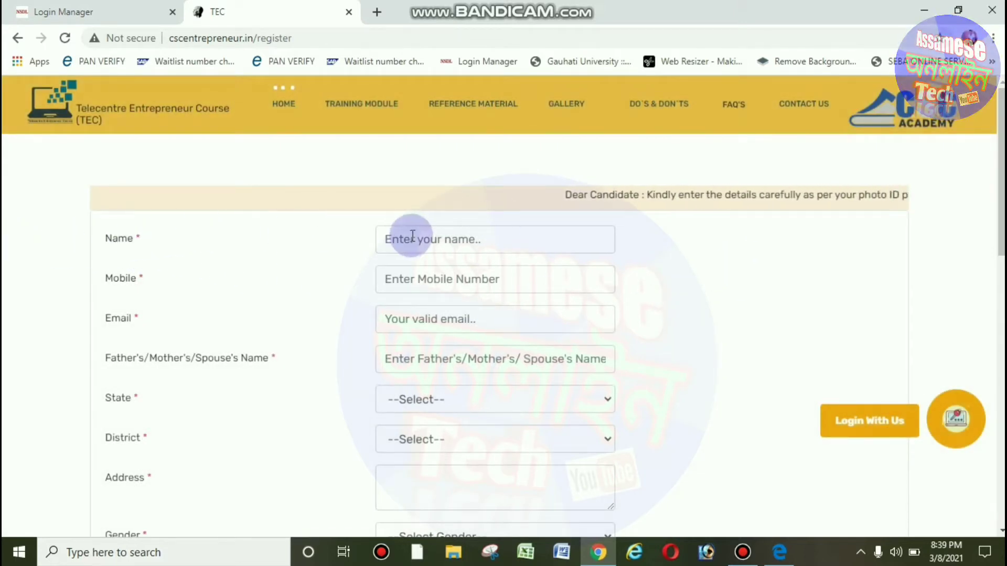
Enter the applicant's name and mobile number, then move to the father's/mother's/spouse's name field.
left_click(440, 238)
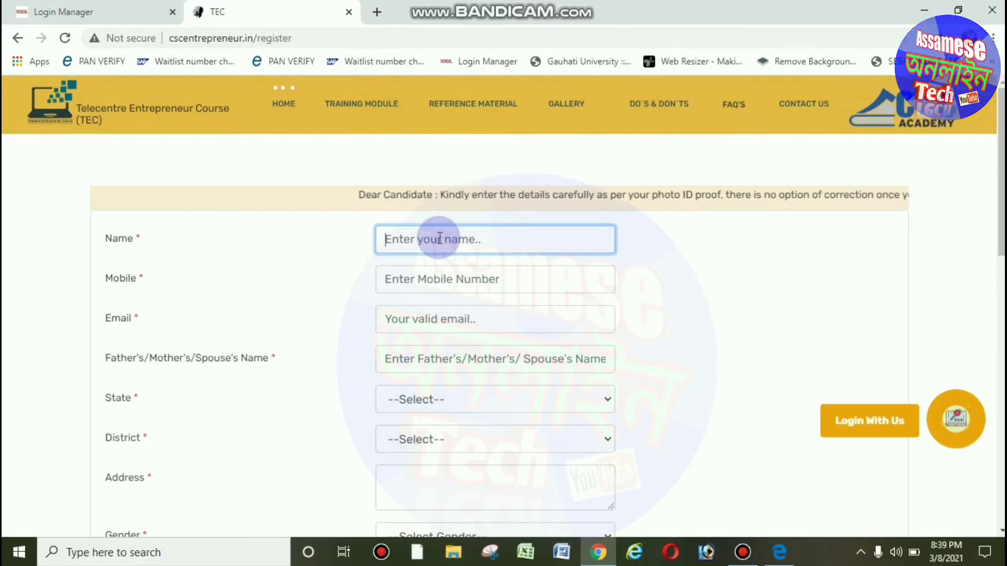
type("ma")
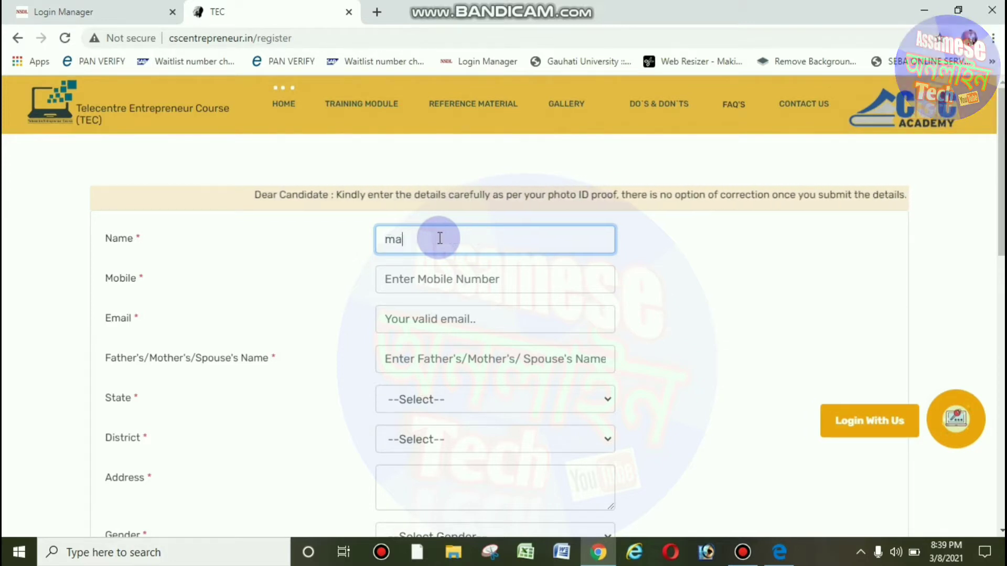
type("mm")
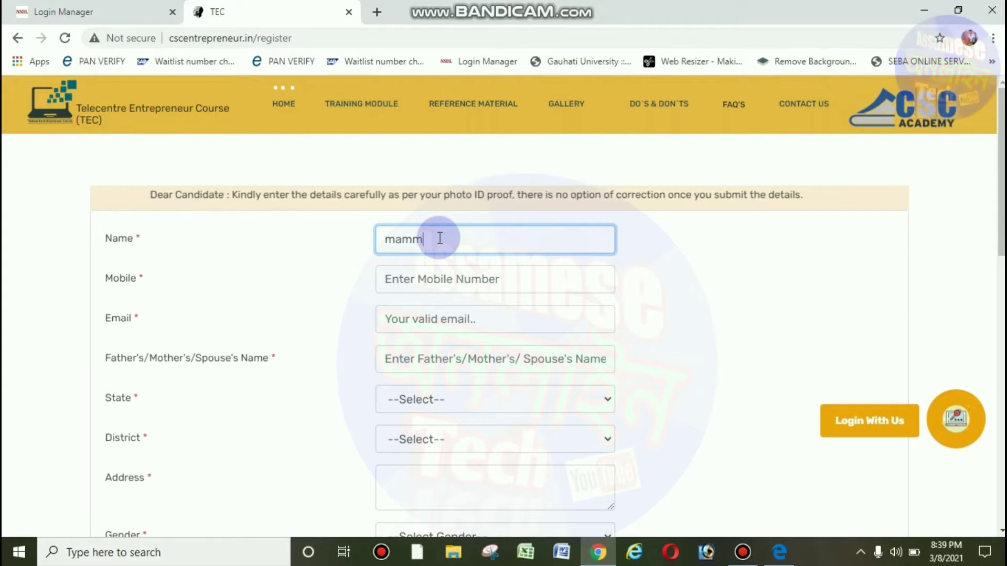
key("Tab")
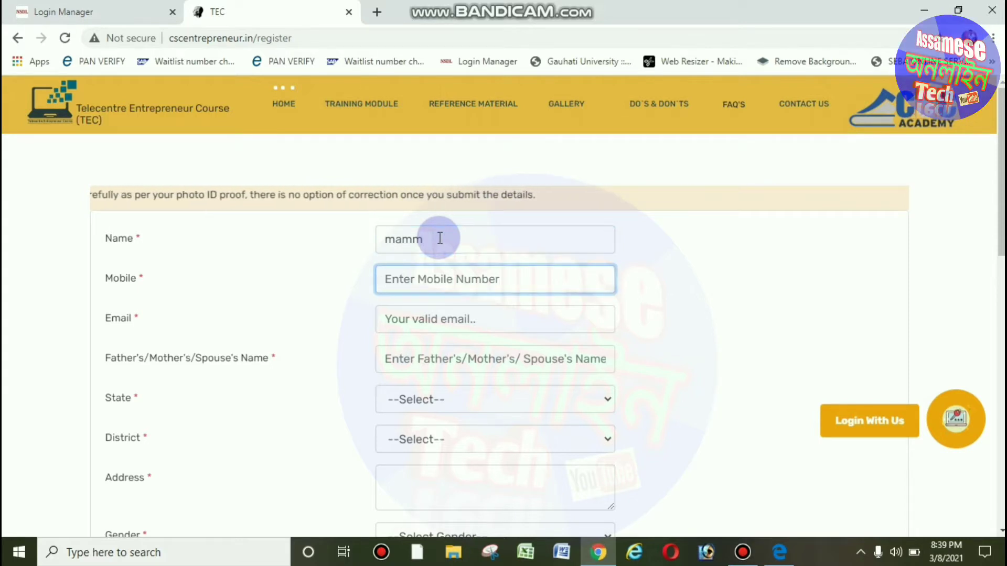
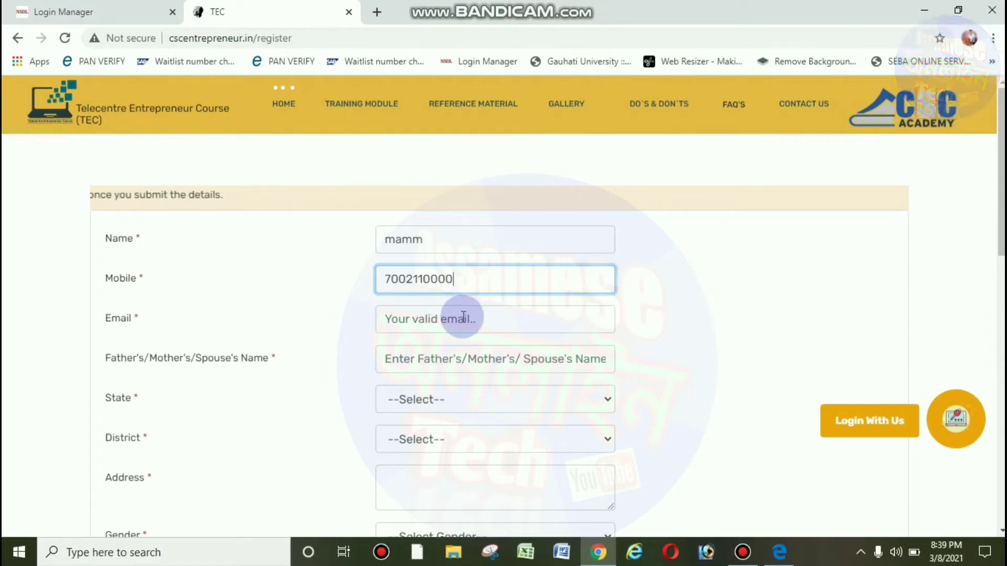
left_click(453, 368)
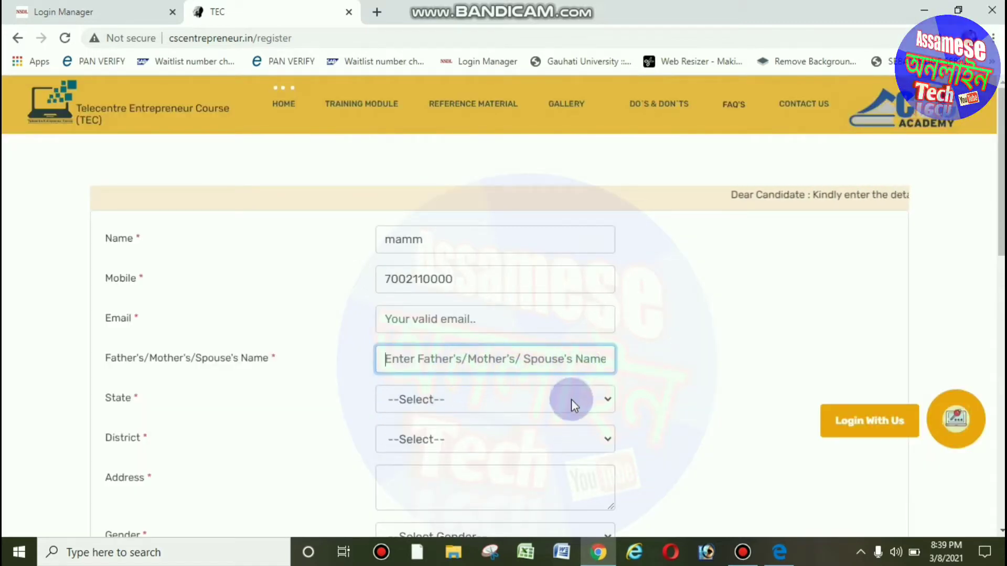
scroll(586, 319, "down", 2)
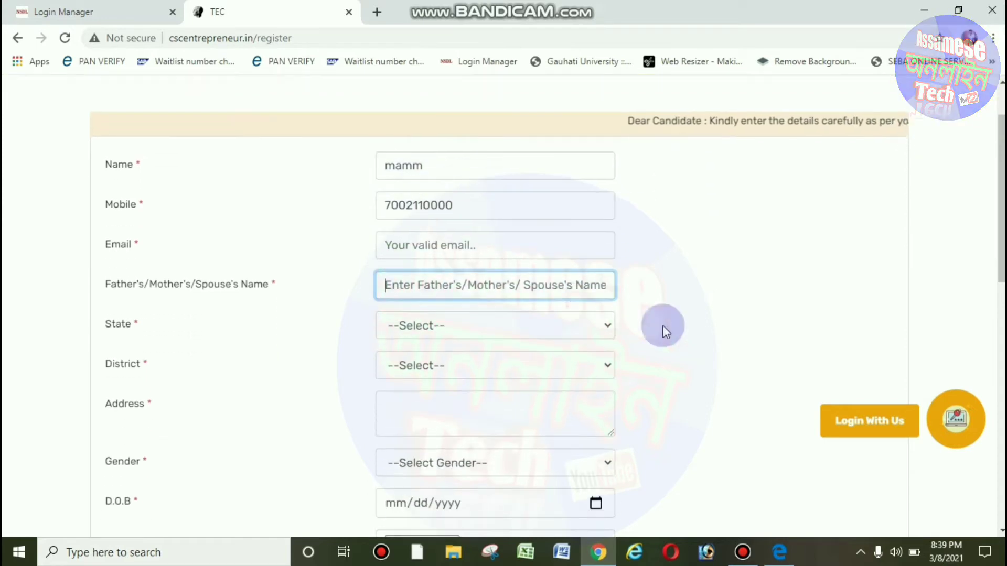
Set State to Assam and District to Nagaon on the registration form.
left_click(459, 330)
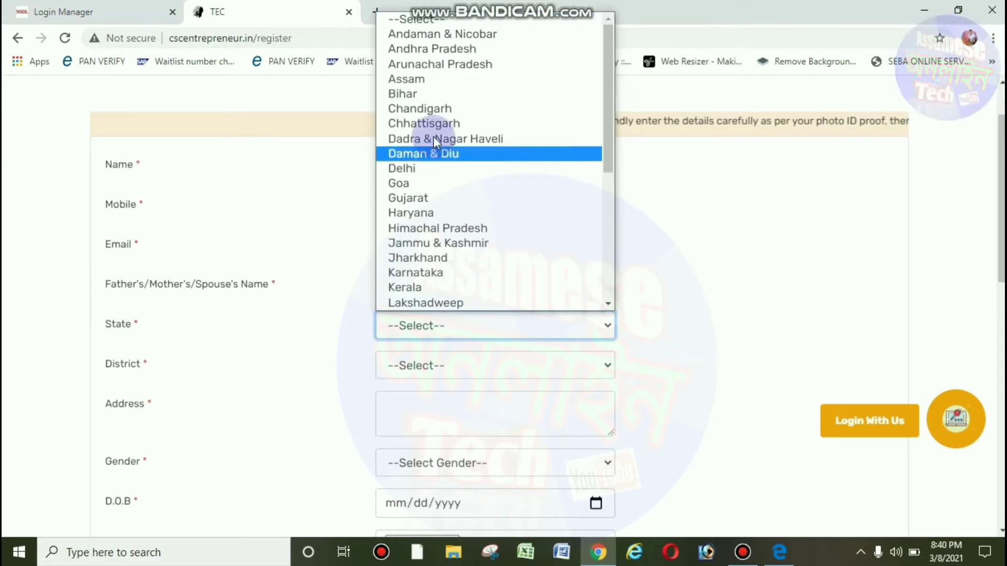
left_click(423, 83)
scroll(191, 376, "down", 2)
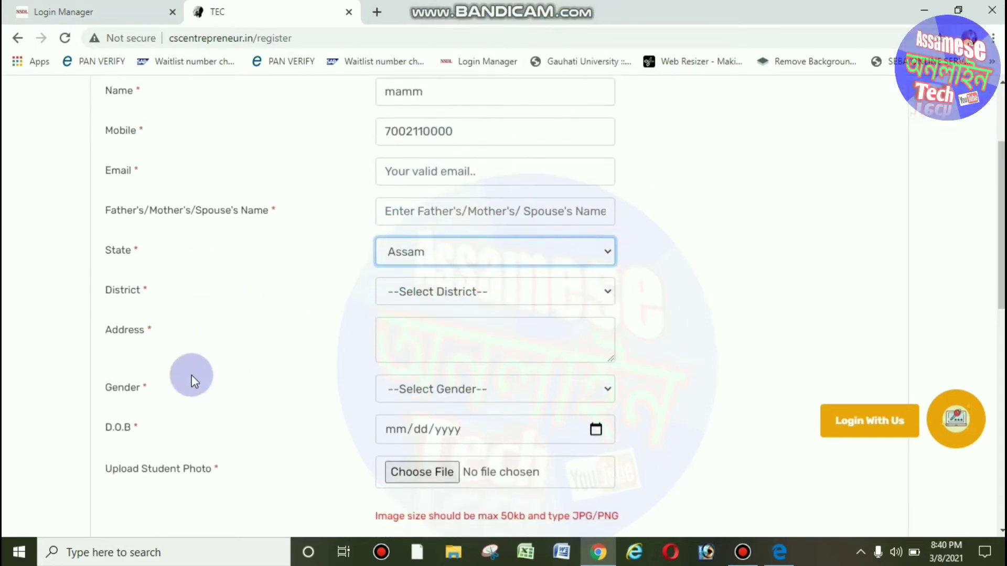
left_click(433, 291)
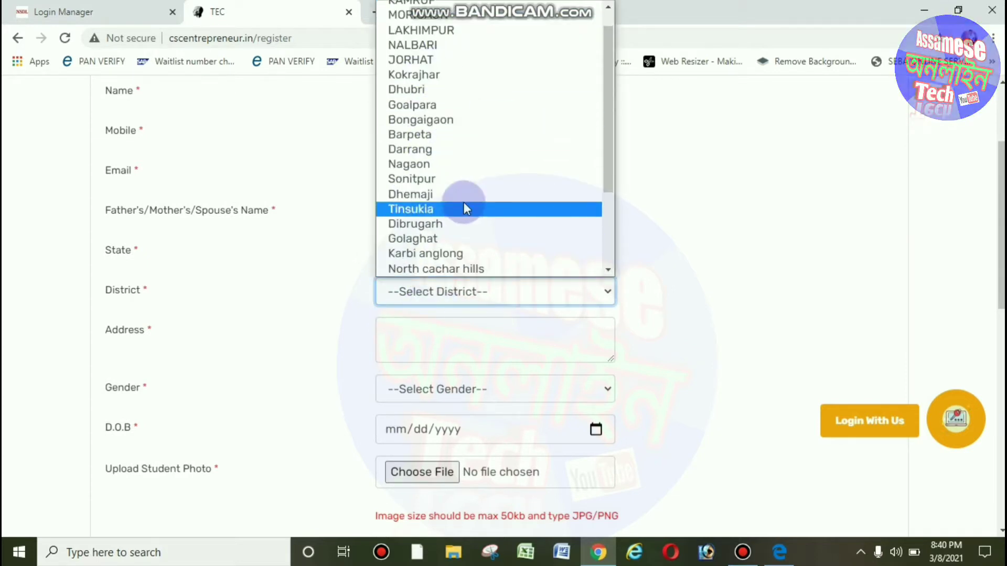
scroll(463, 203, "down", 2)
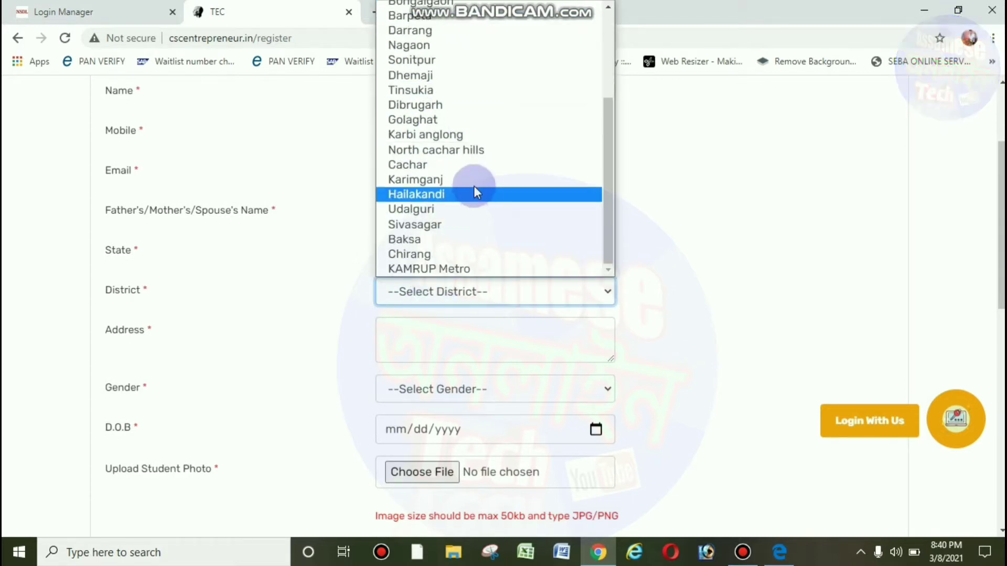
left_click(467, 45)
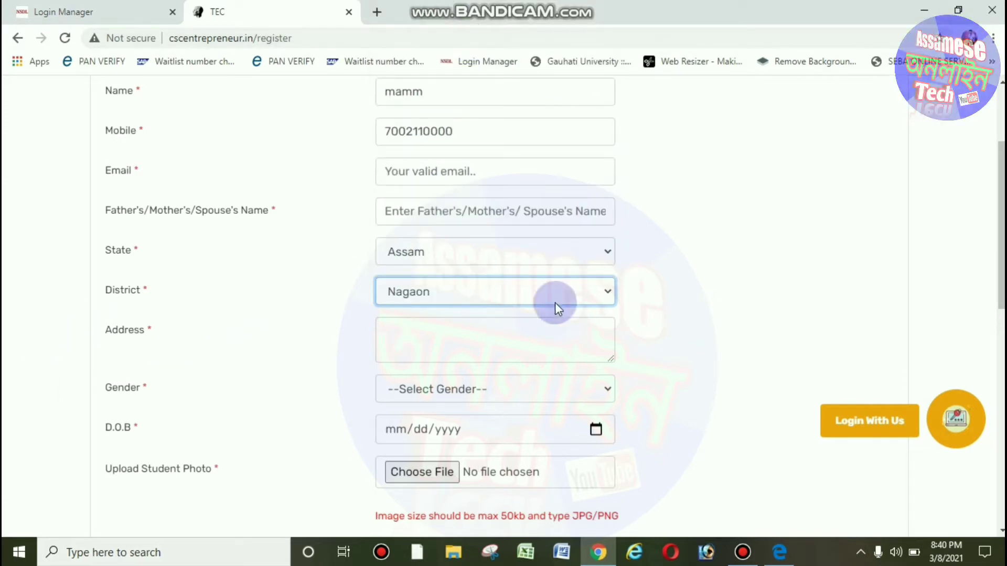
scroll(829, 276, "down", 3)
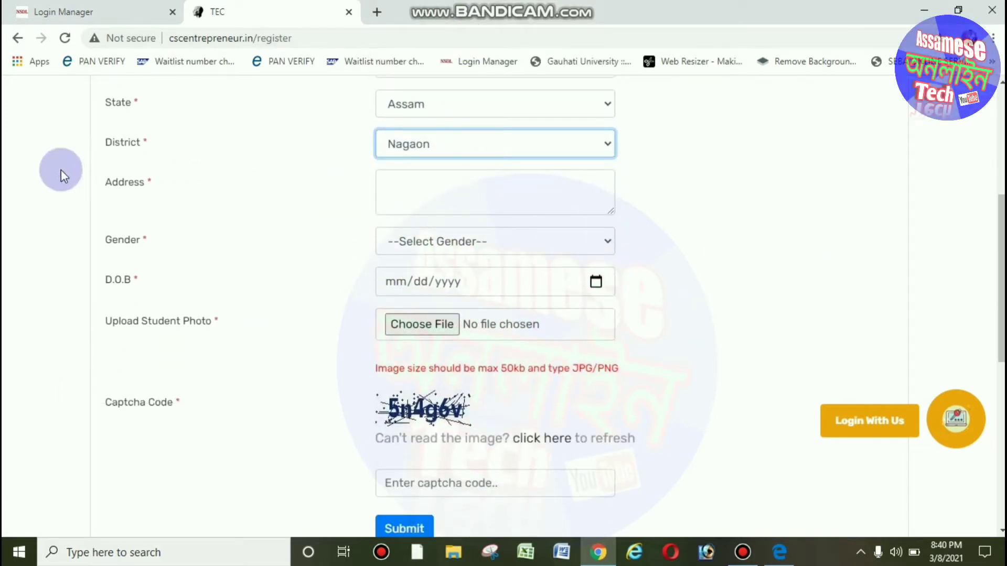
Click into the address field and choose Male as the gender.
left_click(382, 179)
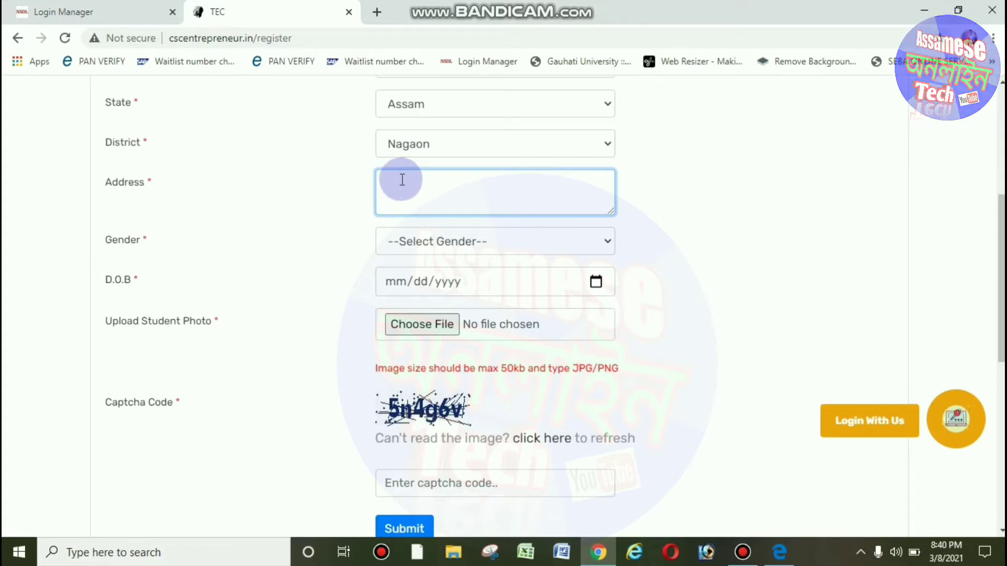
left_click(405, 243)
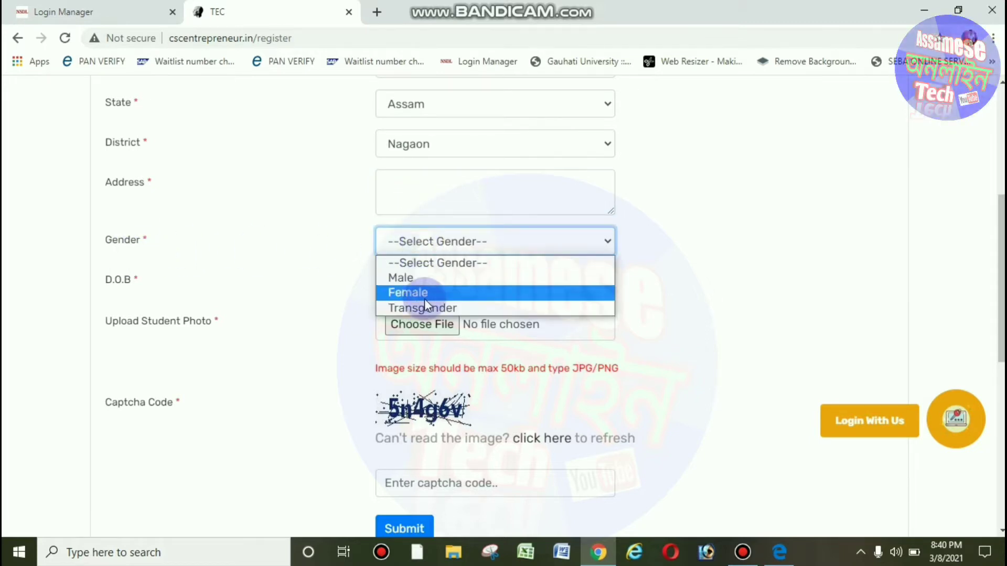
left_click(440, 278)
scroll(676, 227, "down", 1)
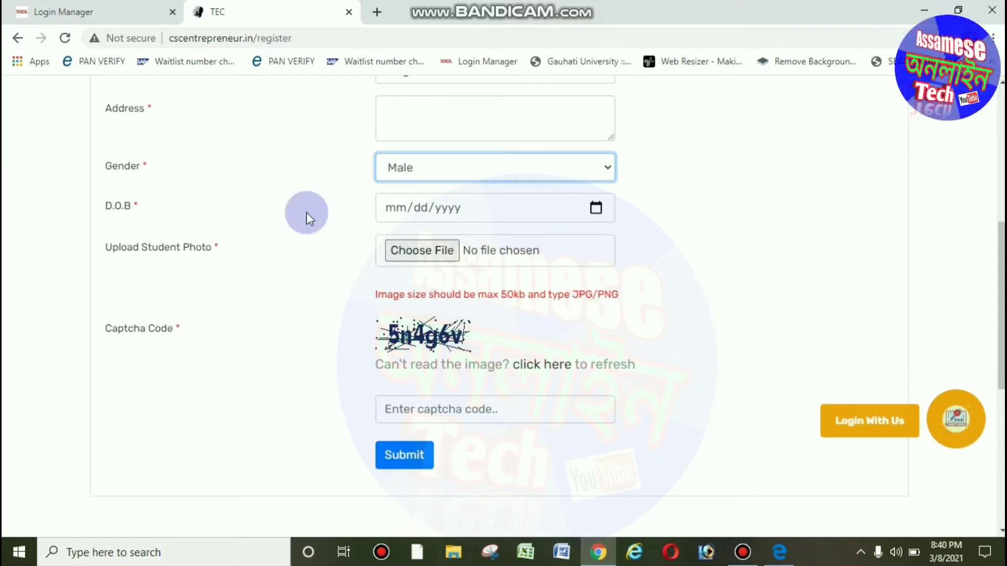
Set the date of birth to 02/01/1999 using the calendar picker.
left_click(596, 209)
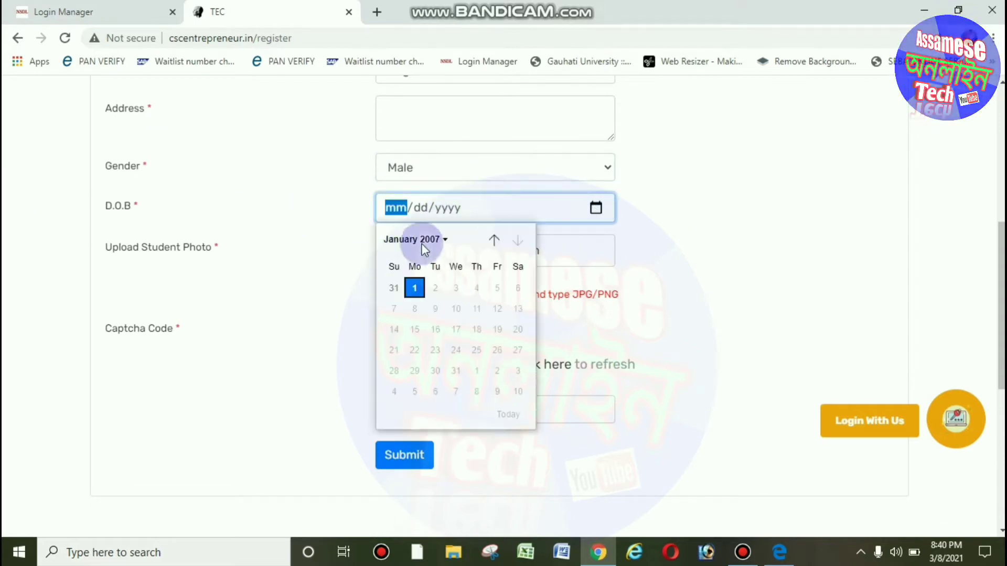
left_click(446, 240)
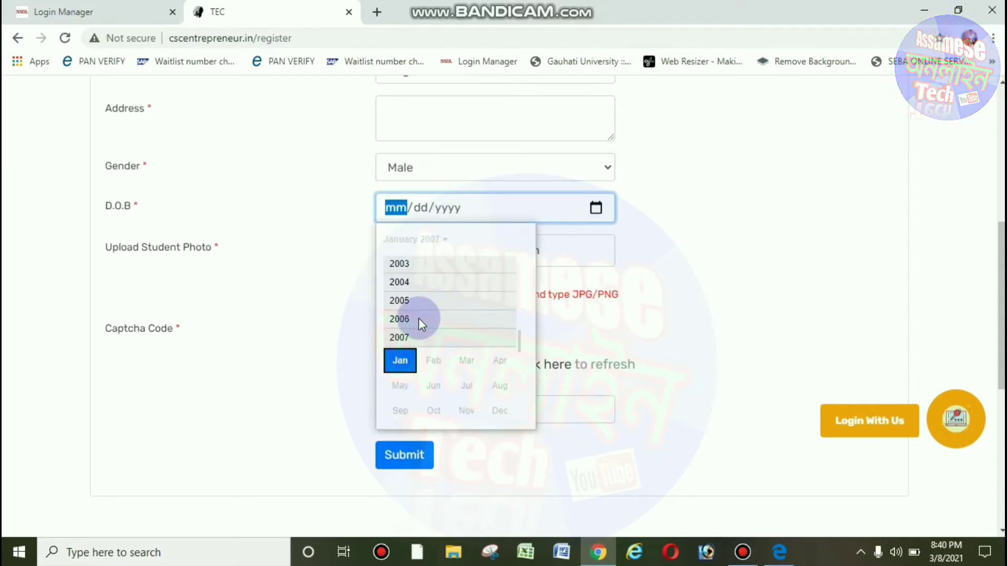
scroll(419, 318, "up", 1)
scroll(424, 295, "up", 3)
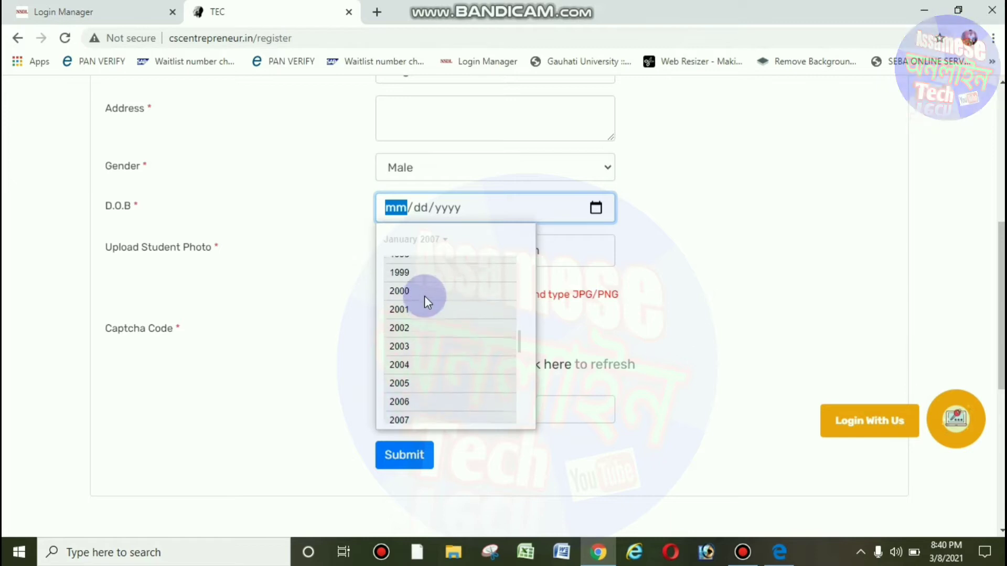
left_click(426, 283)
left_click(432, 288)
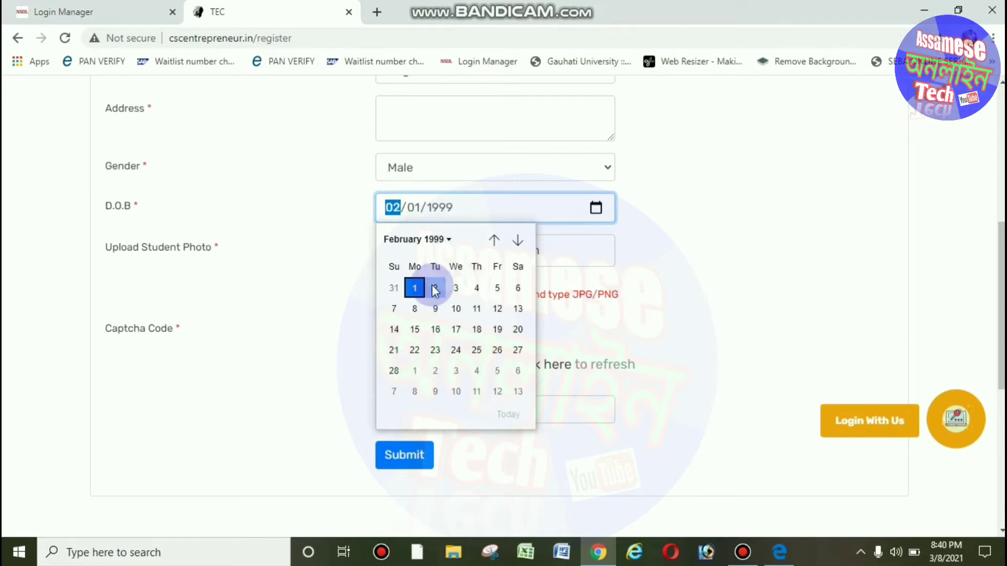
left_click(682, 272)
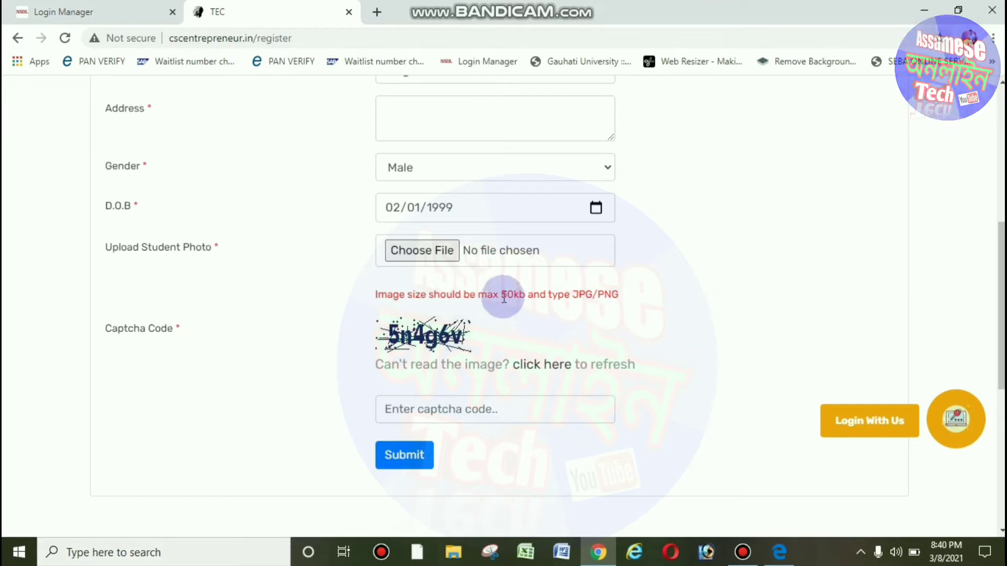
Review the 50kb photo size note, enter the captcha code and submit the registration.
left_click_drag(502, 296, 587, 298)
left_click(574, 317)
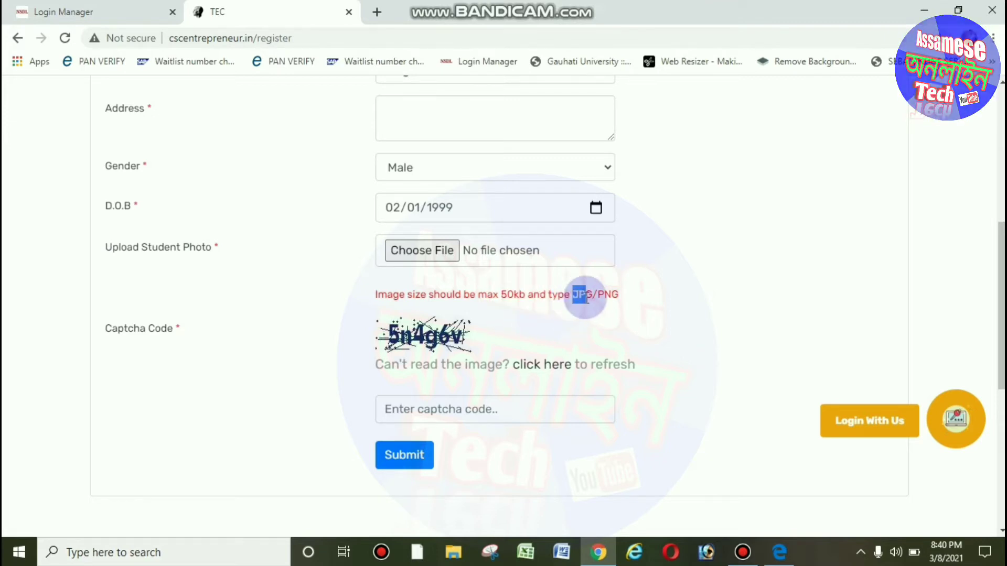
left_click_drag(674, 295, 688, 277)
left_click(688, 277)
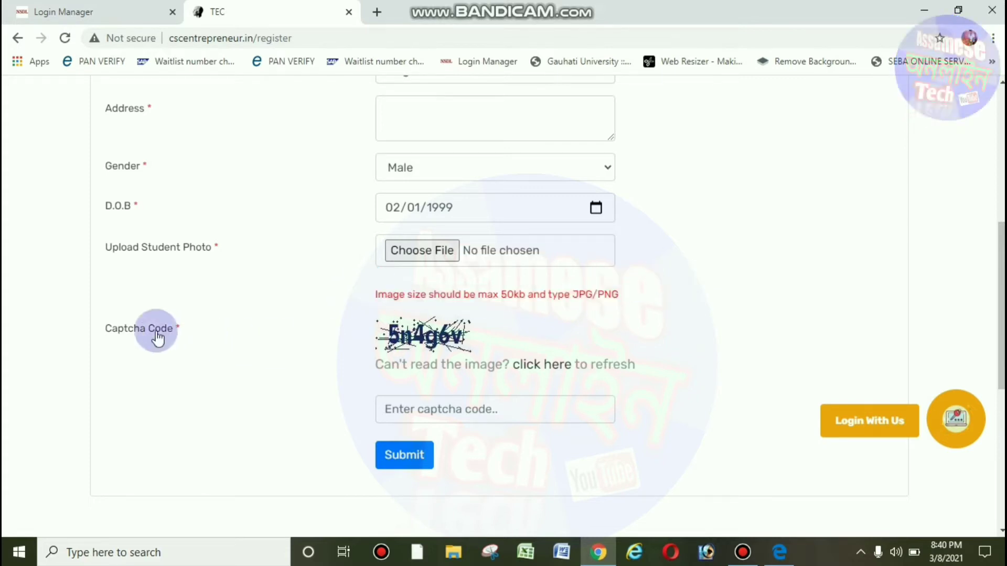
double_click(467, 339)
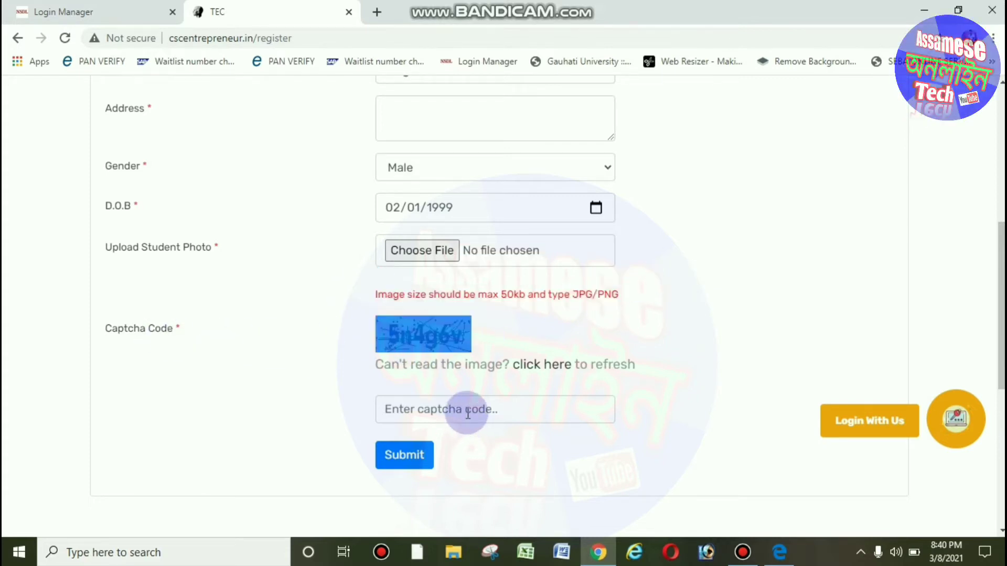
left_click(461, 414)
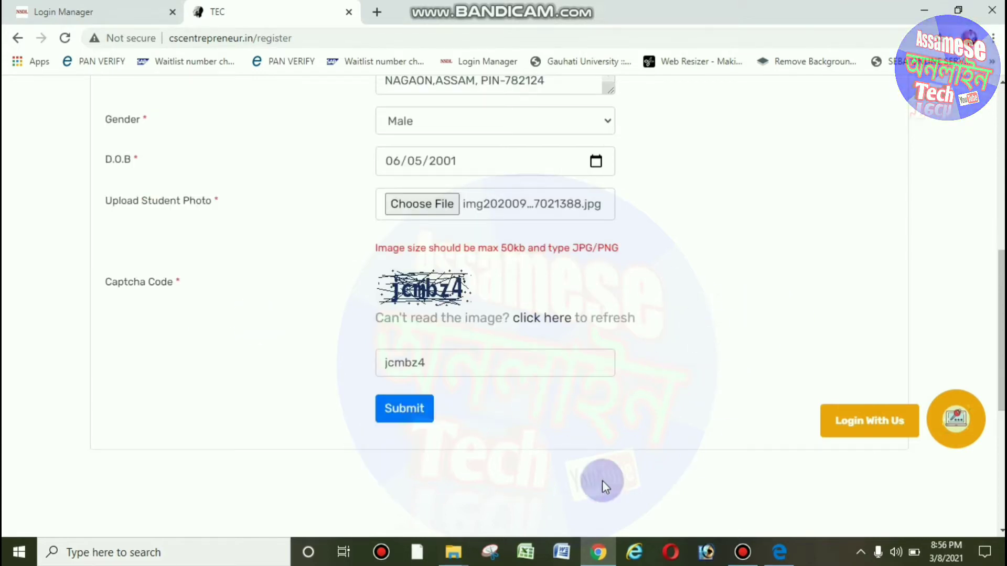
left_click(400, 417)
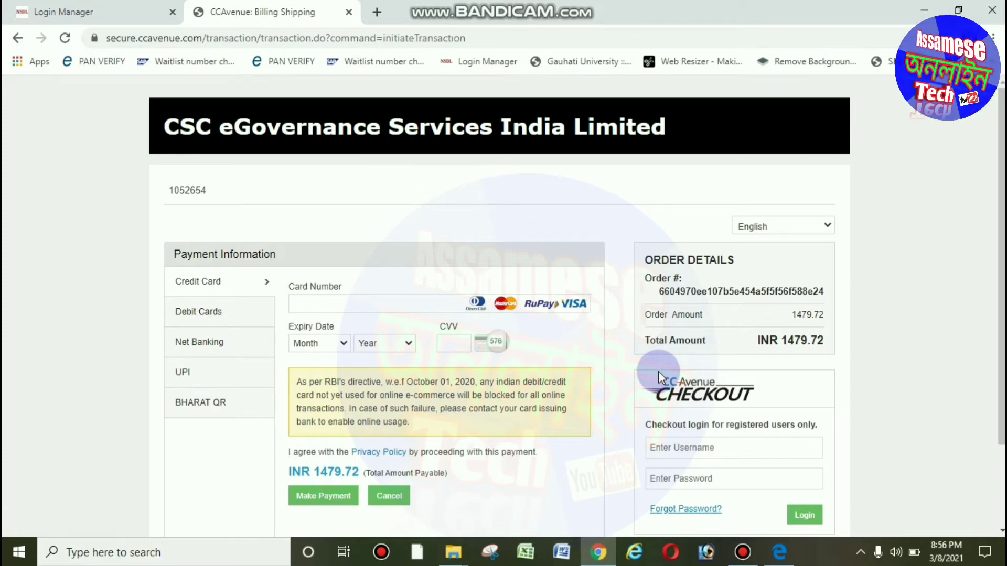
Choose UPI in CCAvenue's Payment Information panel.
scroll(844, 174, "down", 2)
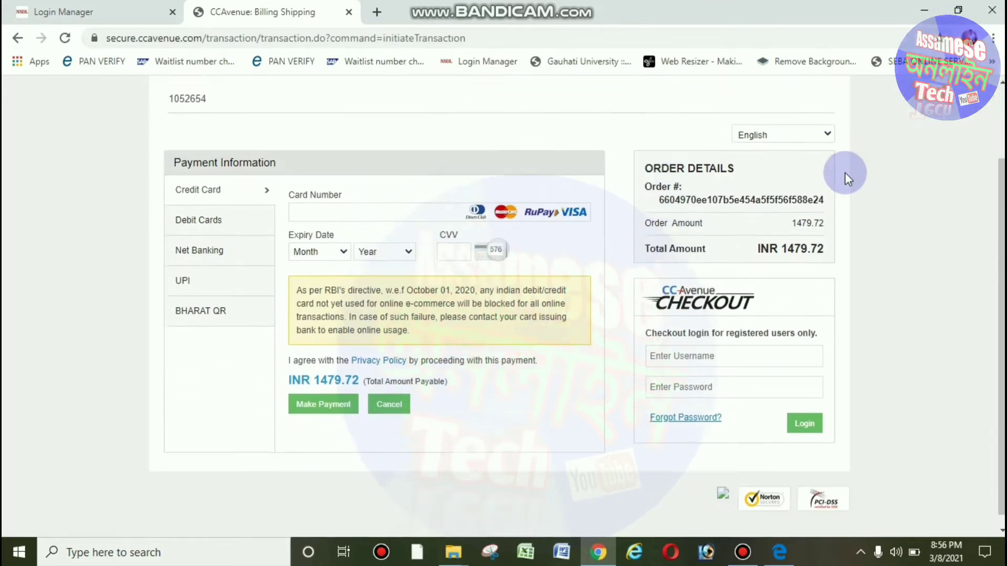
scroll(713, 280, "up", 2)
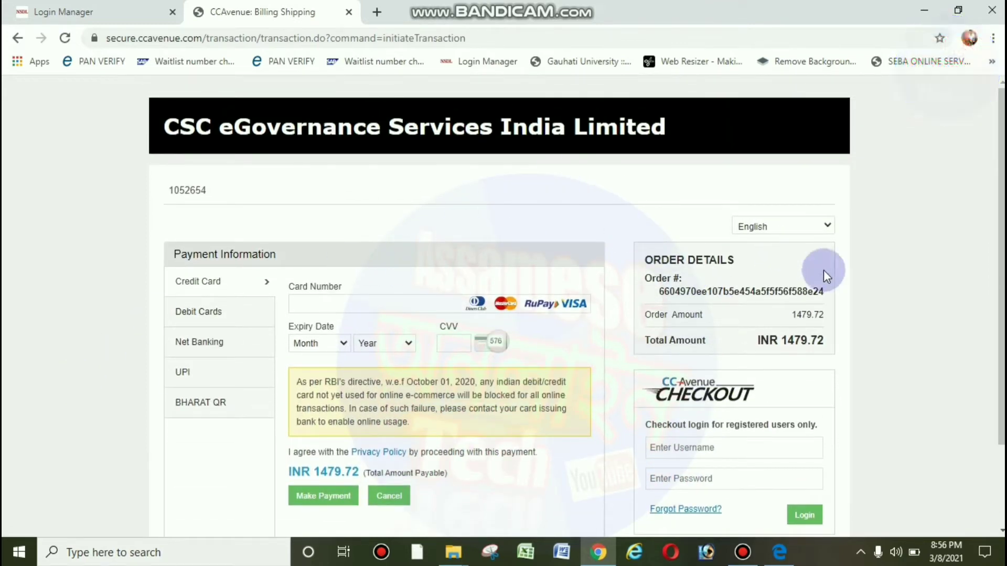
scroll(936, 288, "down", 2)
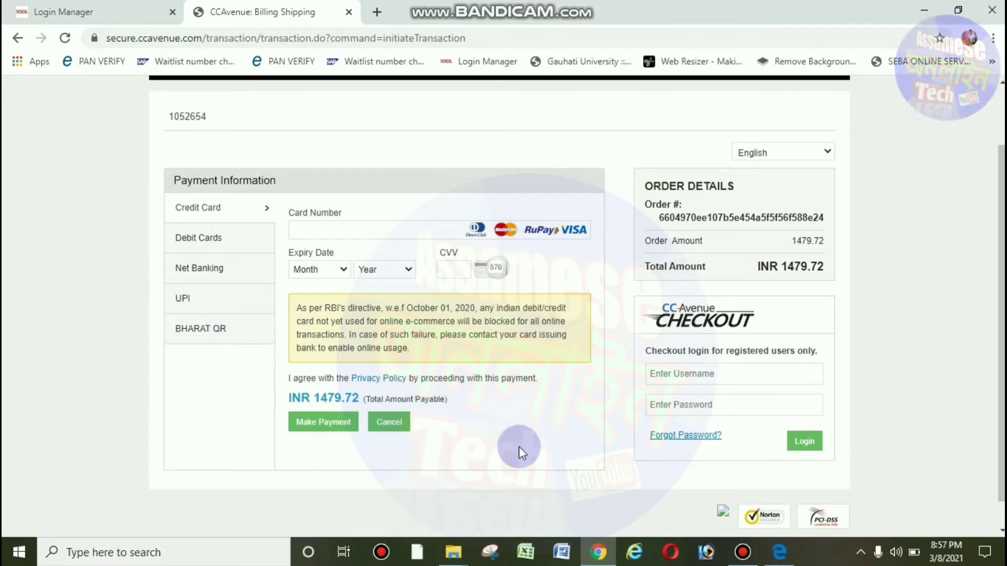
left_click(197, 302)
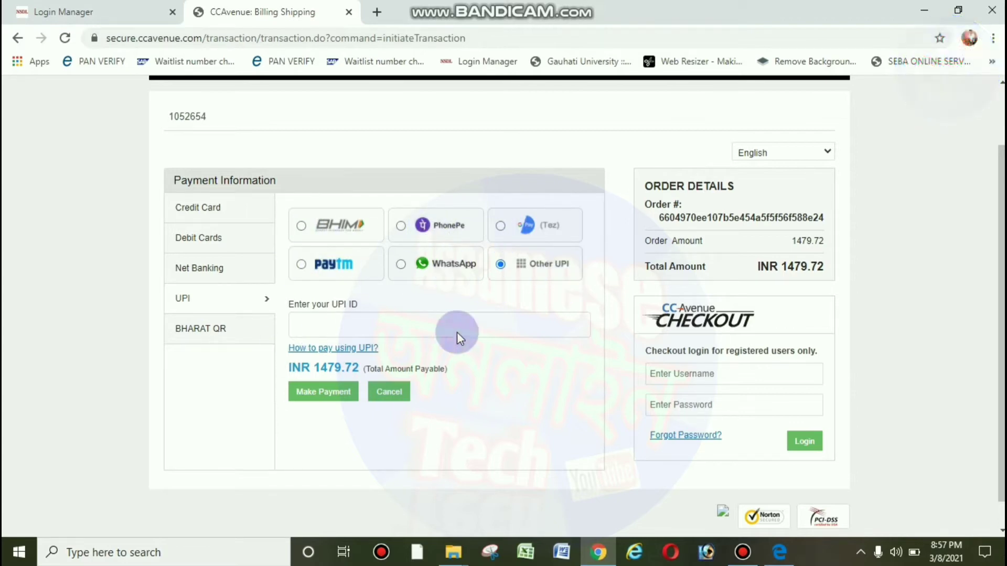
Enter the UPI ID and send the INR 1479.72 payment request for approval.
left_click(409, 327)
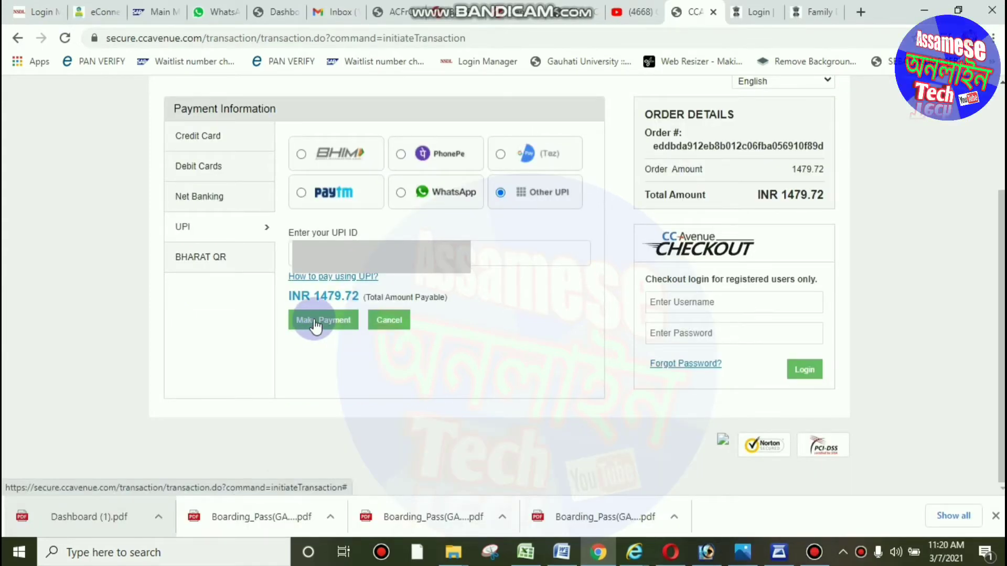
left_click(315, 321)
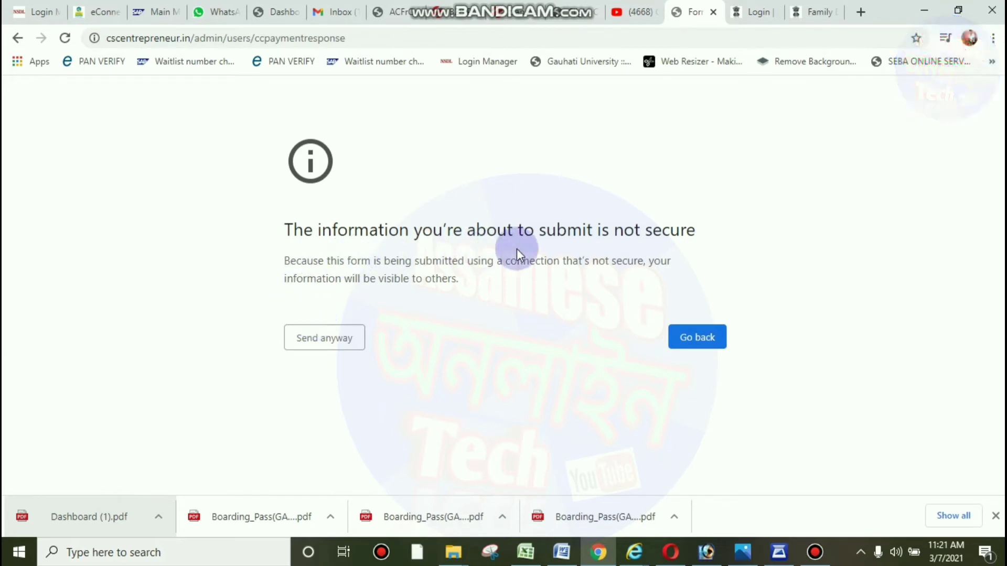
Reload the payment-response page, confirm form resubmission, and send it anyway past the not-secure warning.
left_click(64, 38)
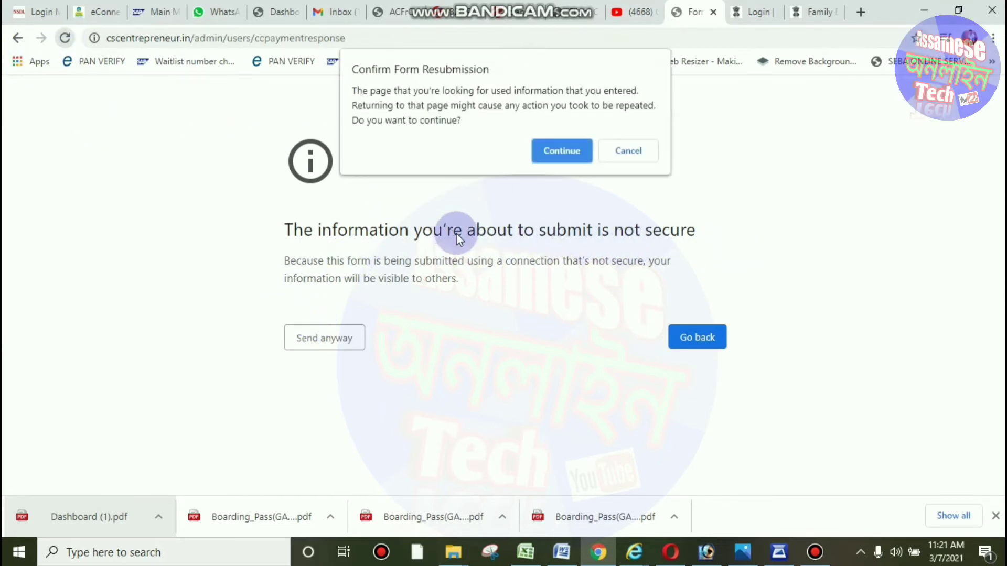
left_click(547, 150)
left_click(477, 418)
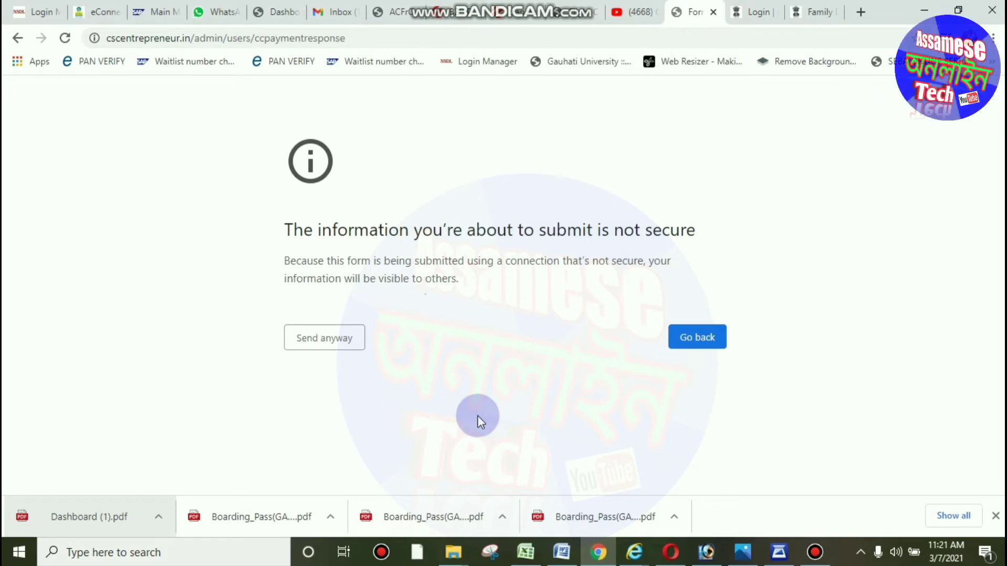
left_click(64, 38)
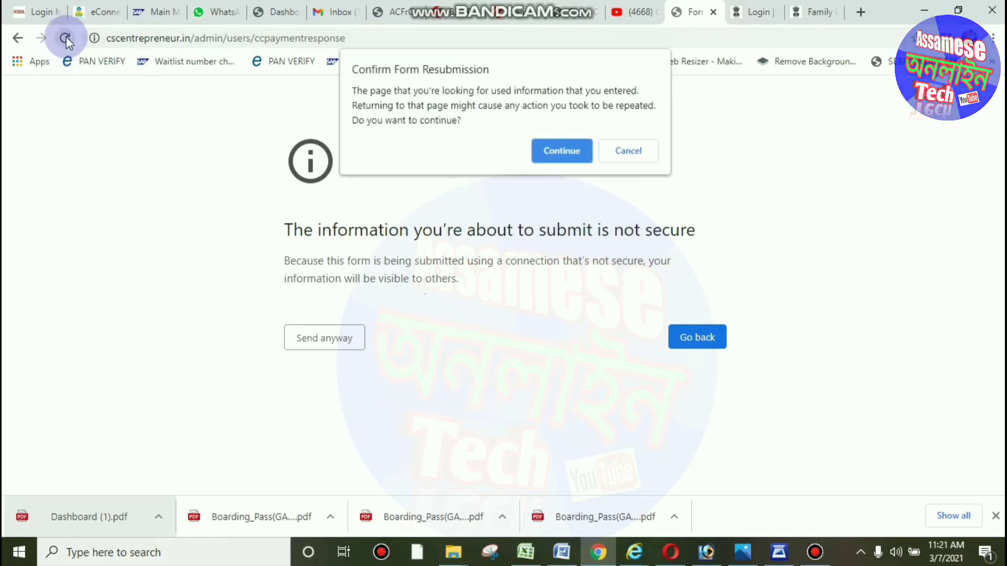
left_click(549, 151)
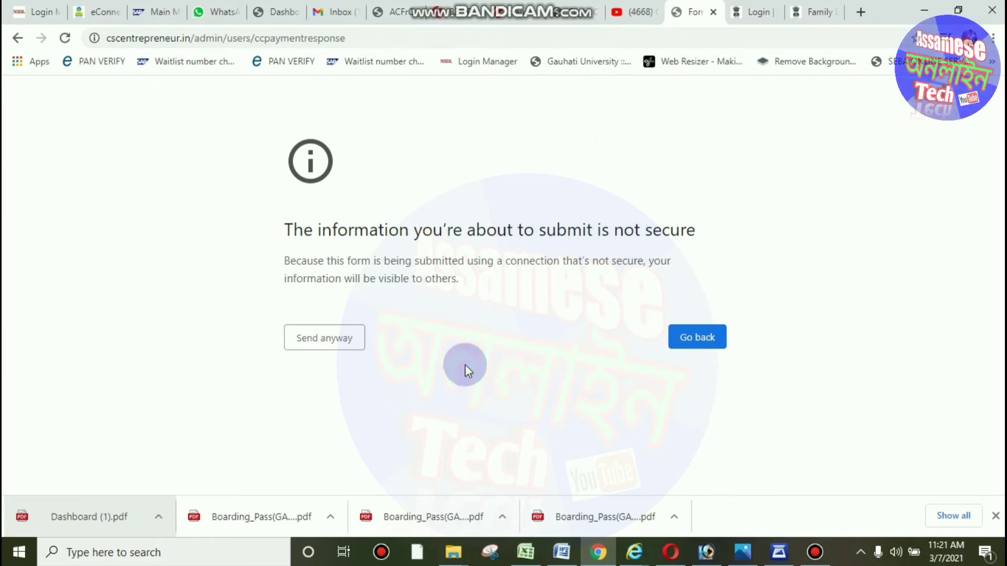
right_click(546, 227)
left_click(580, 272)
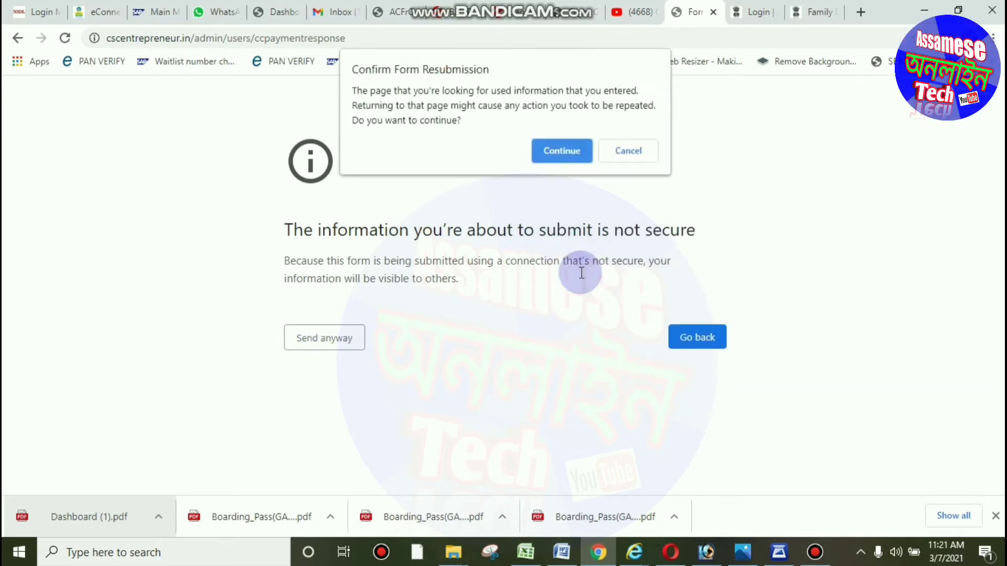
left_click(564, 150)
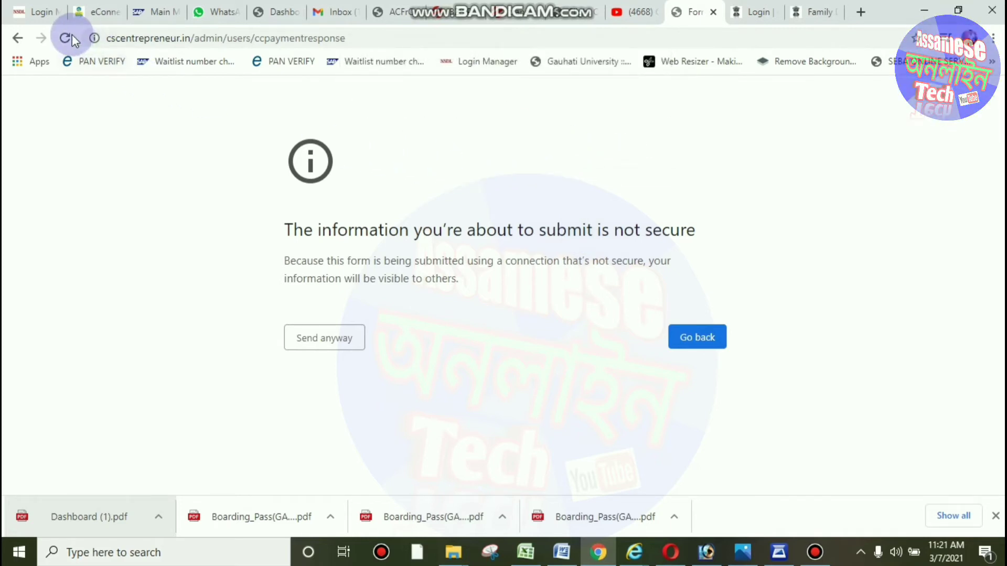
left_click(71, 37)
left_click(549, 153)
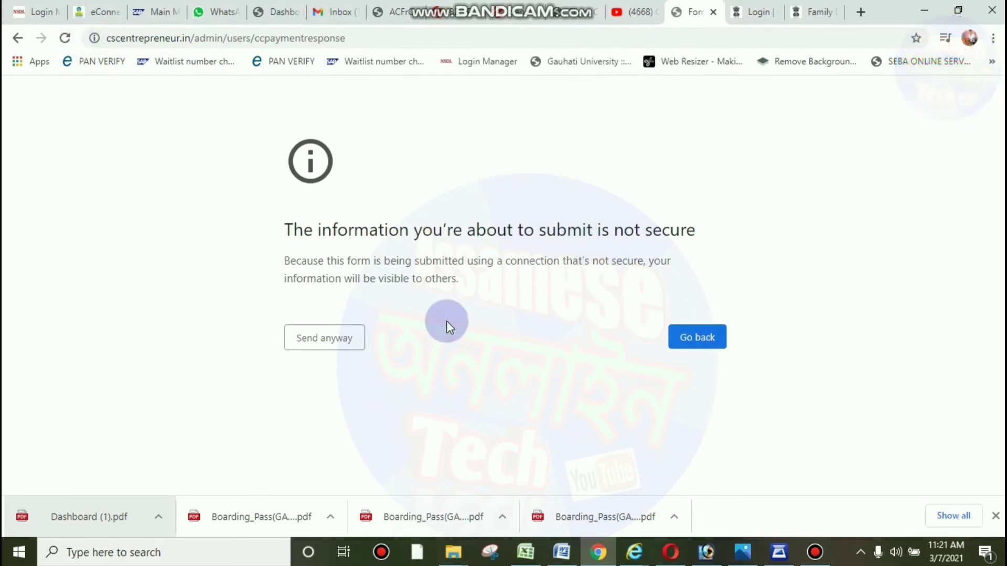
left_click(332, 349)
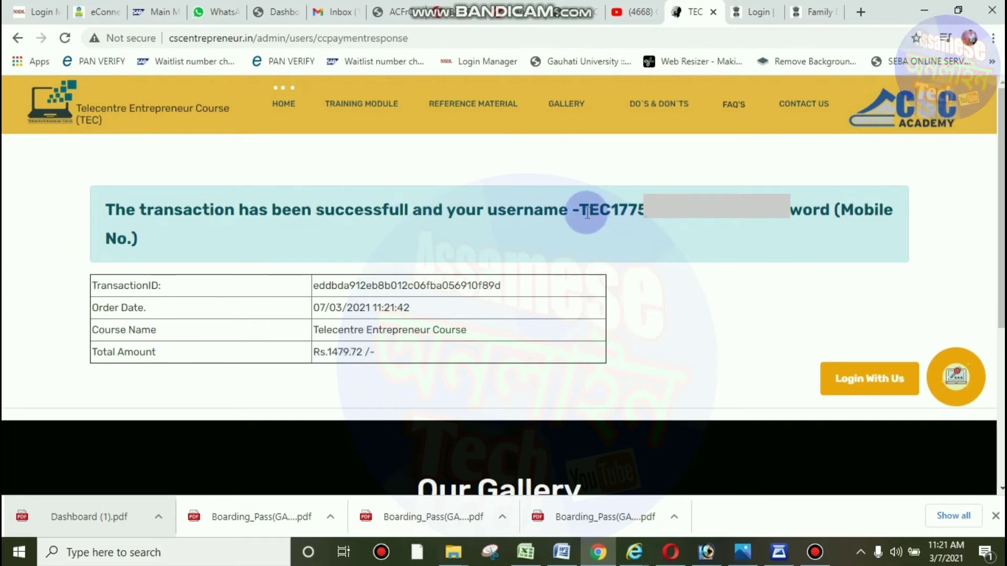
Copy the newly issued TEC username from the successful-transaction message.
left_click_drag(578, 209, 706, 222)
right_click(676, 219)
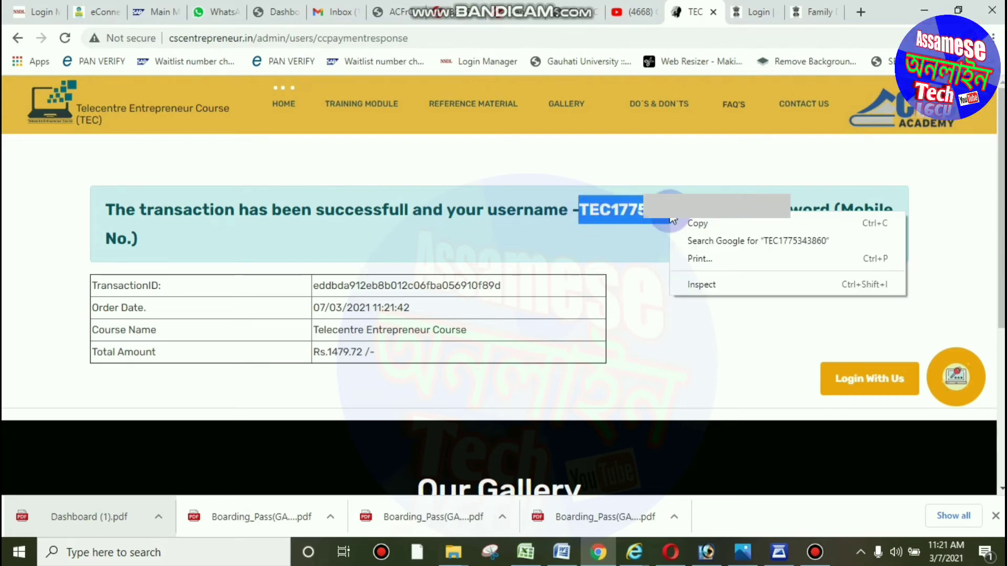
left_click(688, 221)
scroll(634, 318, "down", 4)
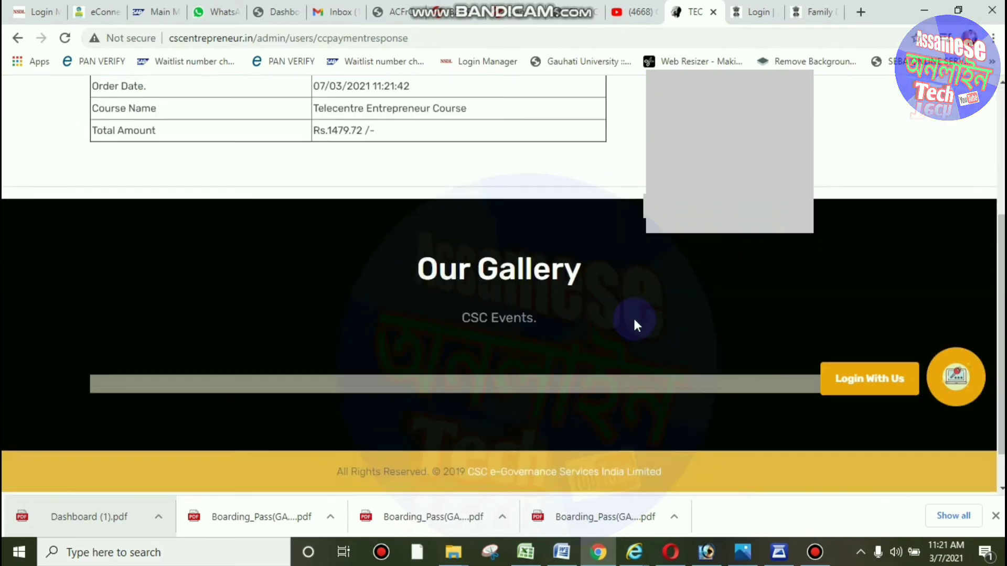
scroll(634, 316, "up", 4)
left_click(728, 294)
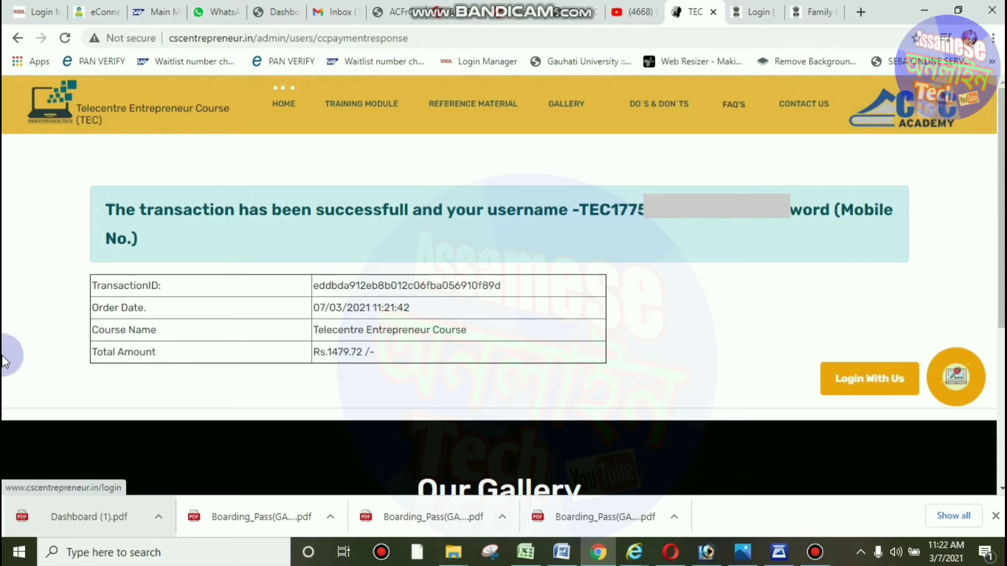
Try signing in to the CCE login with the new TEC username and a password.
left_click(854, 379)
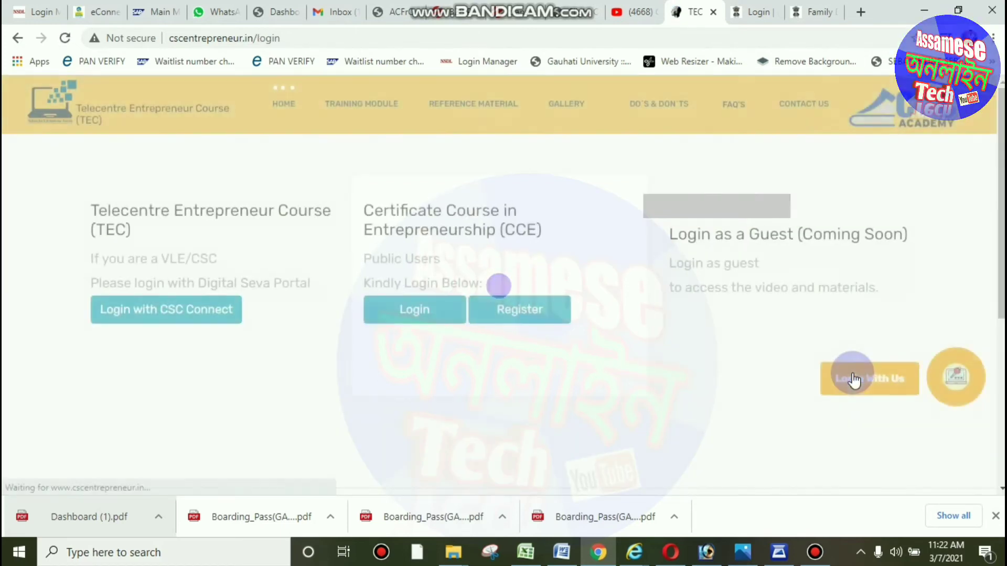
left_click(403, 316)
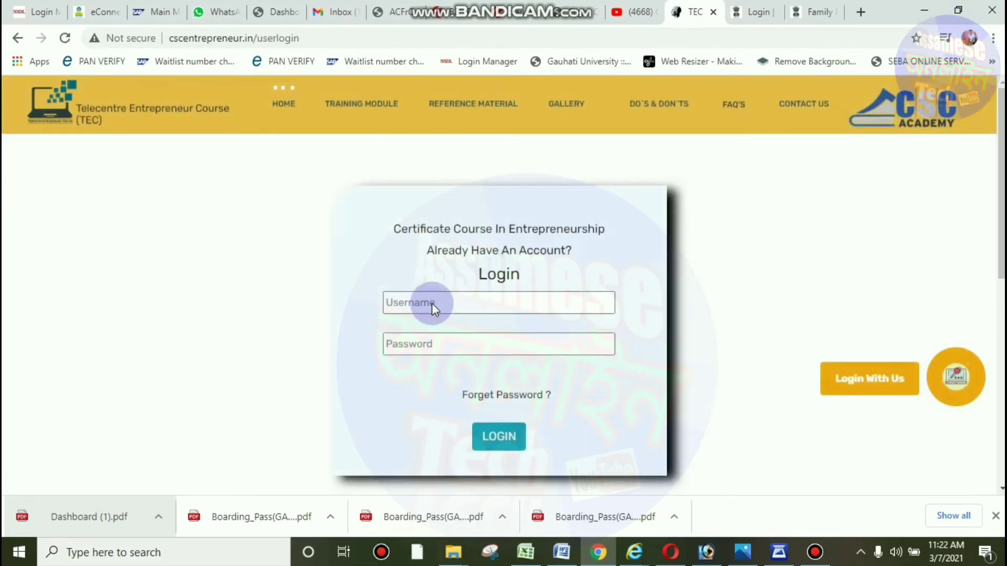
left_click(432, 303)
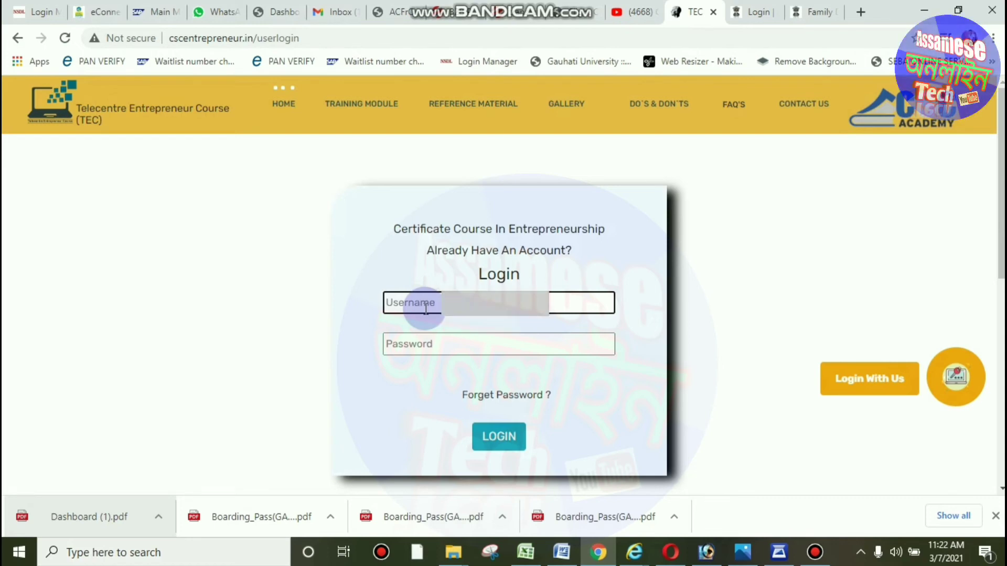
left_click(435, 345)
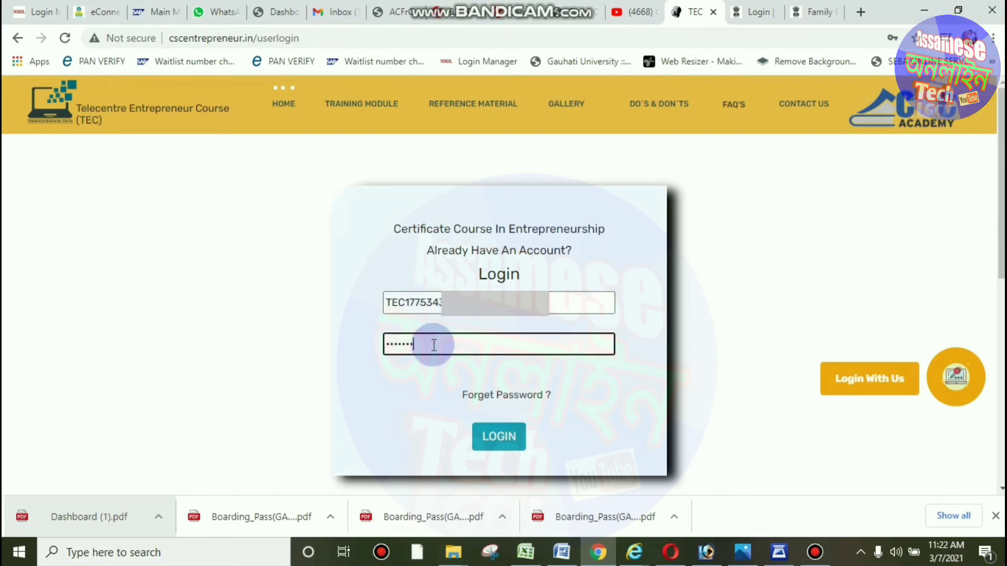
left_click(499, 441)
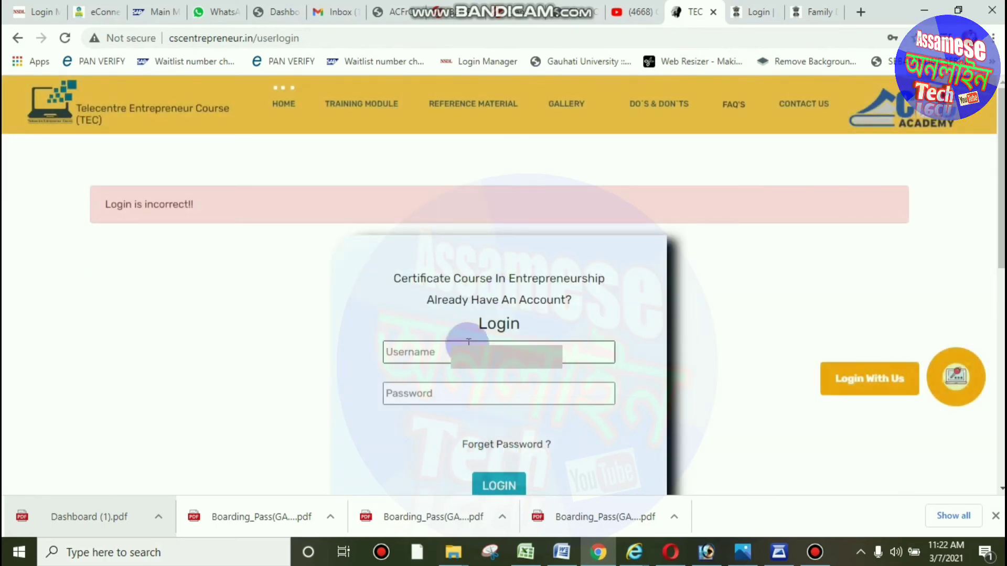
Log in again with the username and the registered mobile number as the password.
left_click(468, 341)
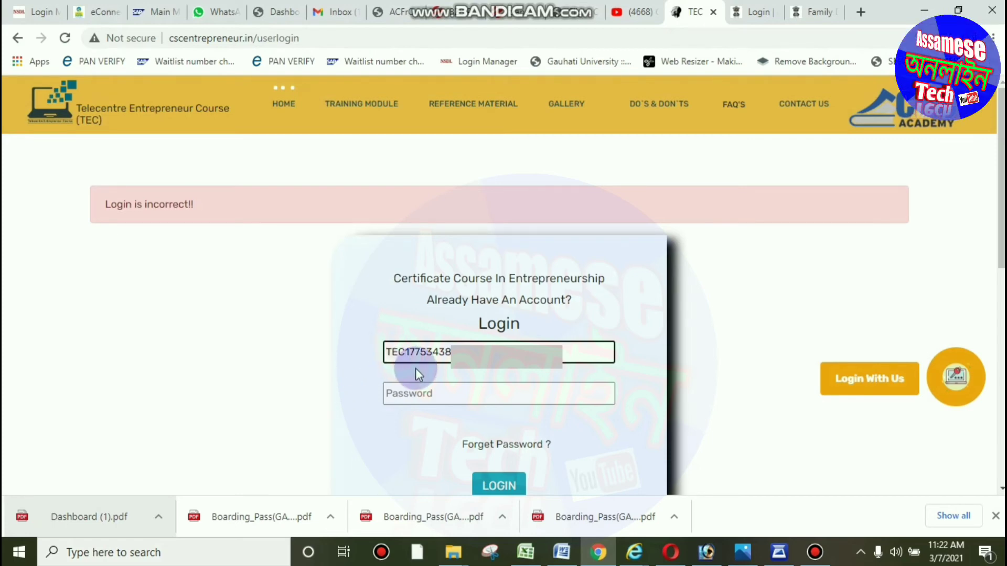
left_click(442, 401)
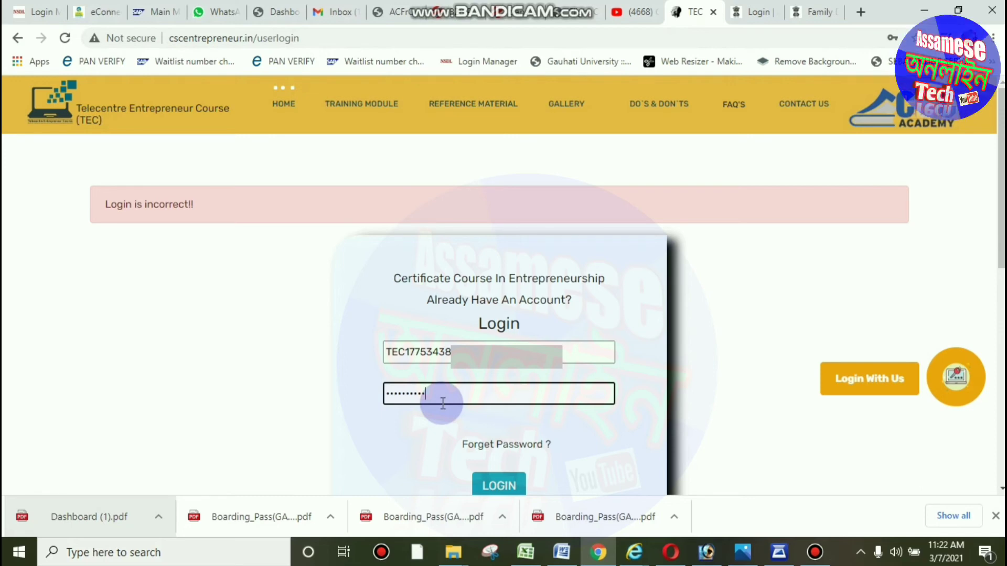
left_click(488, 453)
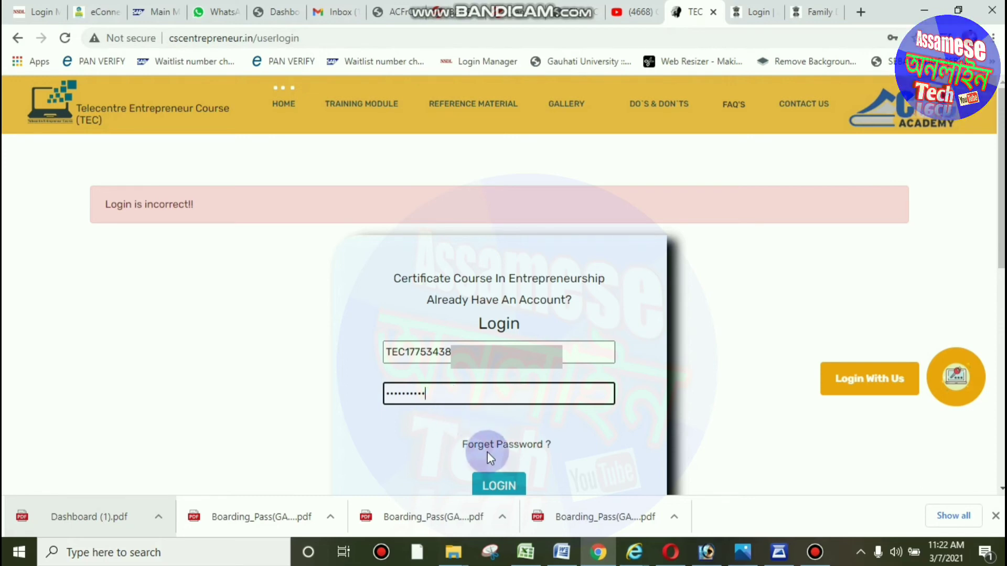
left_click(500, 488)
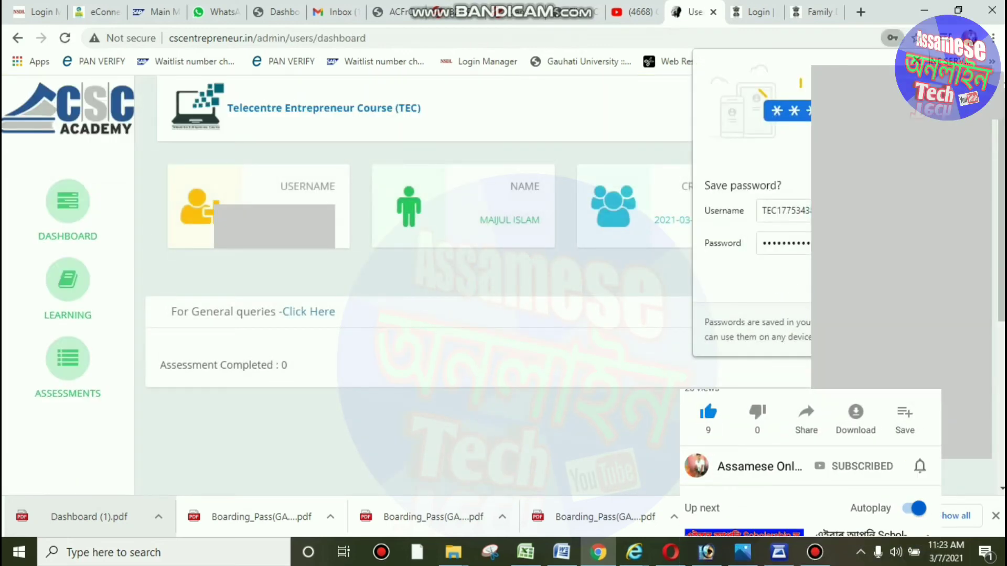
Dismiss Chrome's save-password prompt and check the Welcome user account menu.
left_click(498, 397)
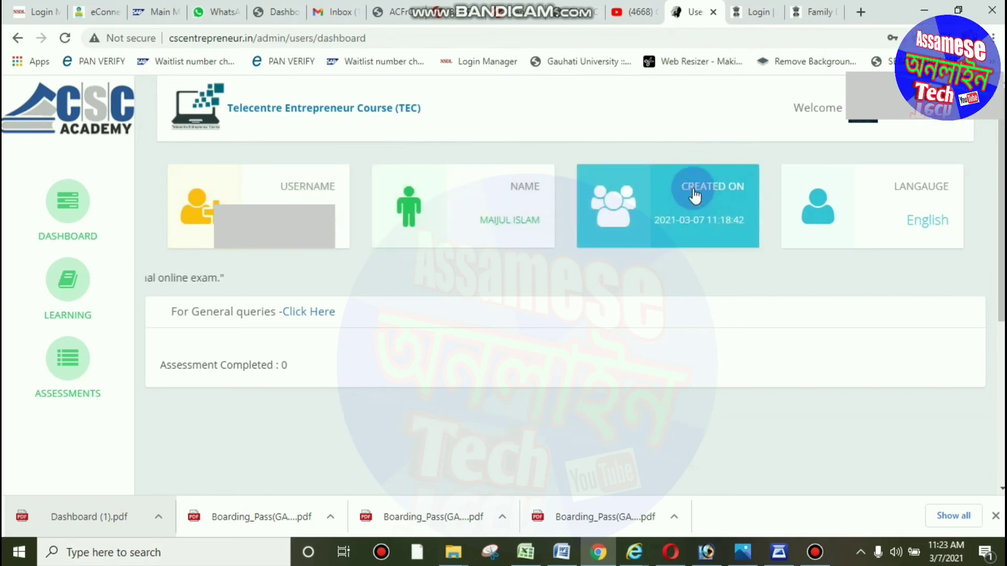
left_click(866, 107)
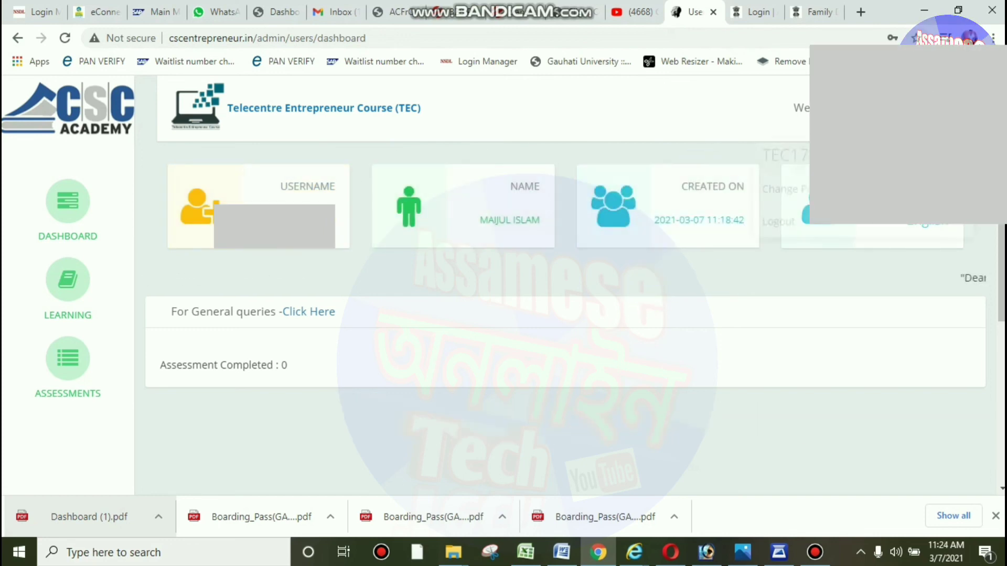
left_click(860, 273)
left_click(865, 107)
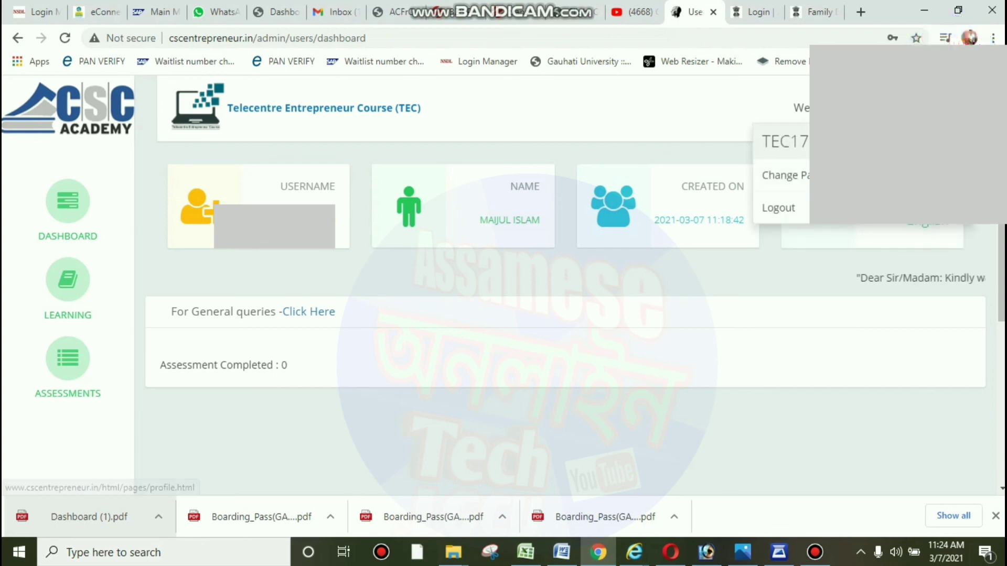
left_click(753, 352)
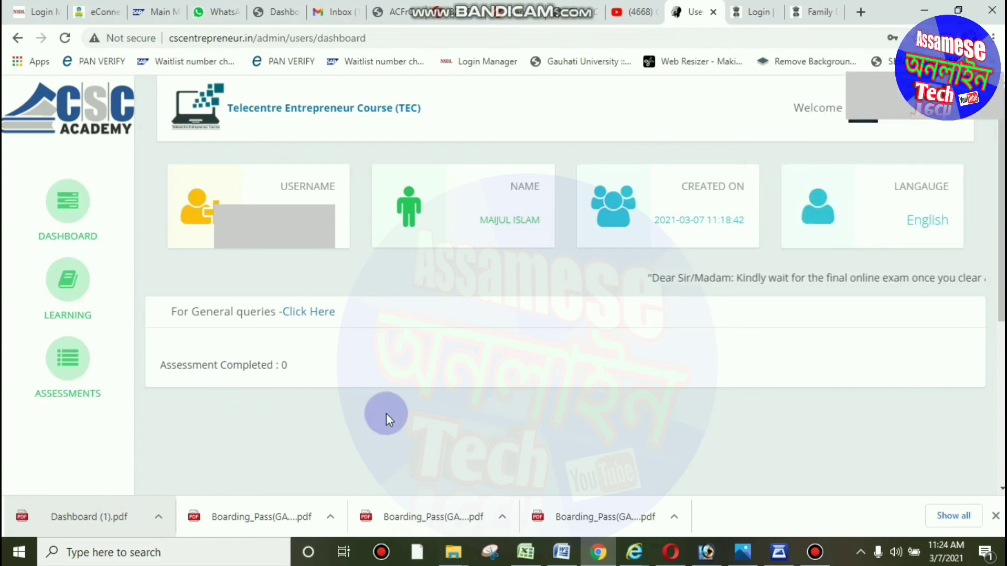
left_click(68, 217)
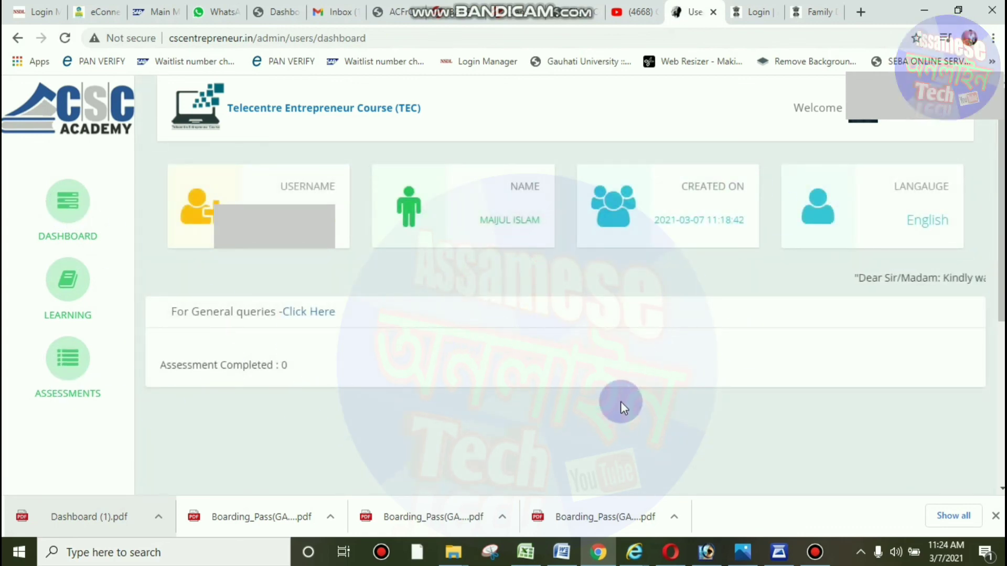
scroll(627, 404, "down", 4)
scroll(627, 404, "up", 4)
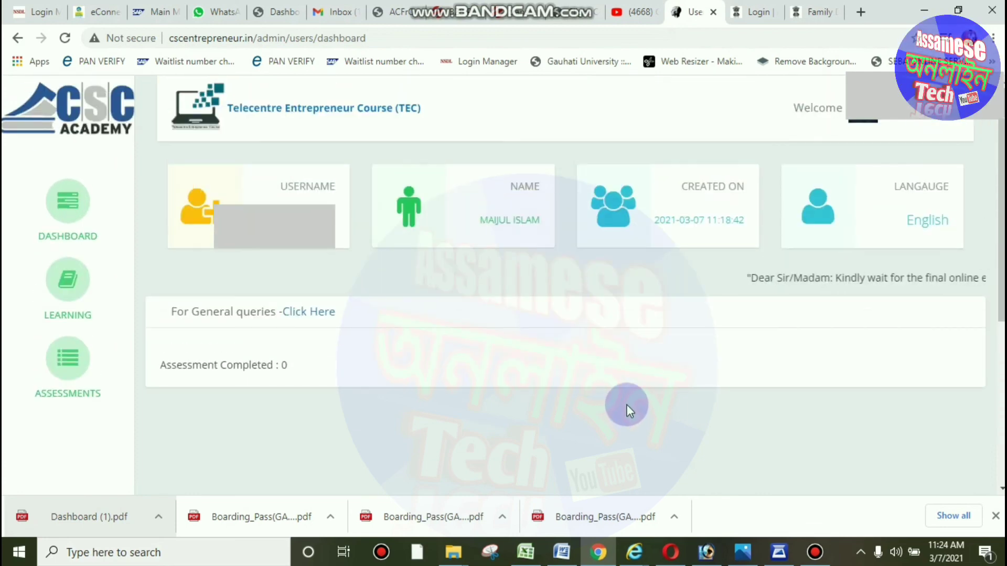